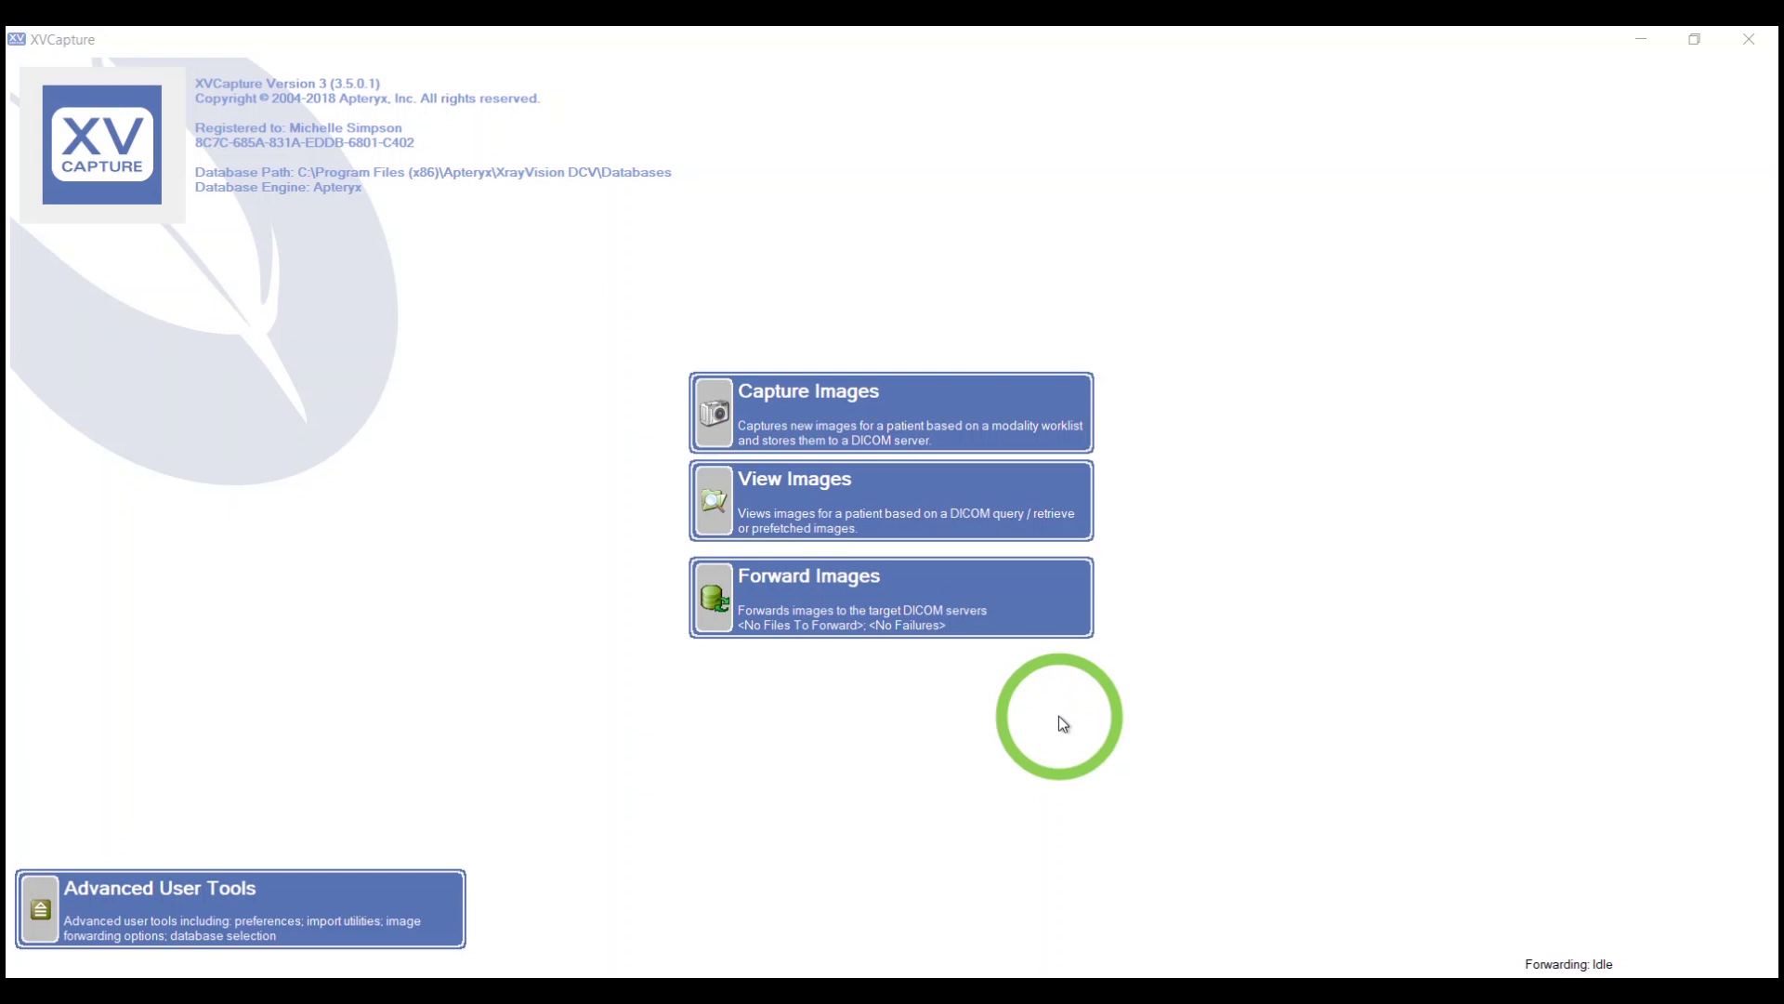
Start a new image capture and fill the worklist specification with the most recent patient's details.
{"action": "left_click", "coordinate": [807, 409]}
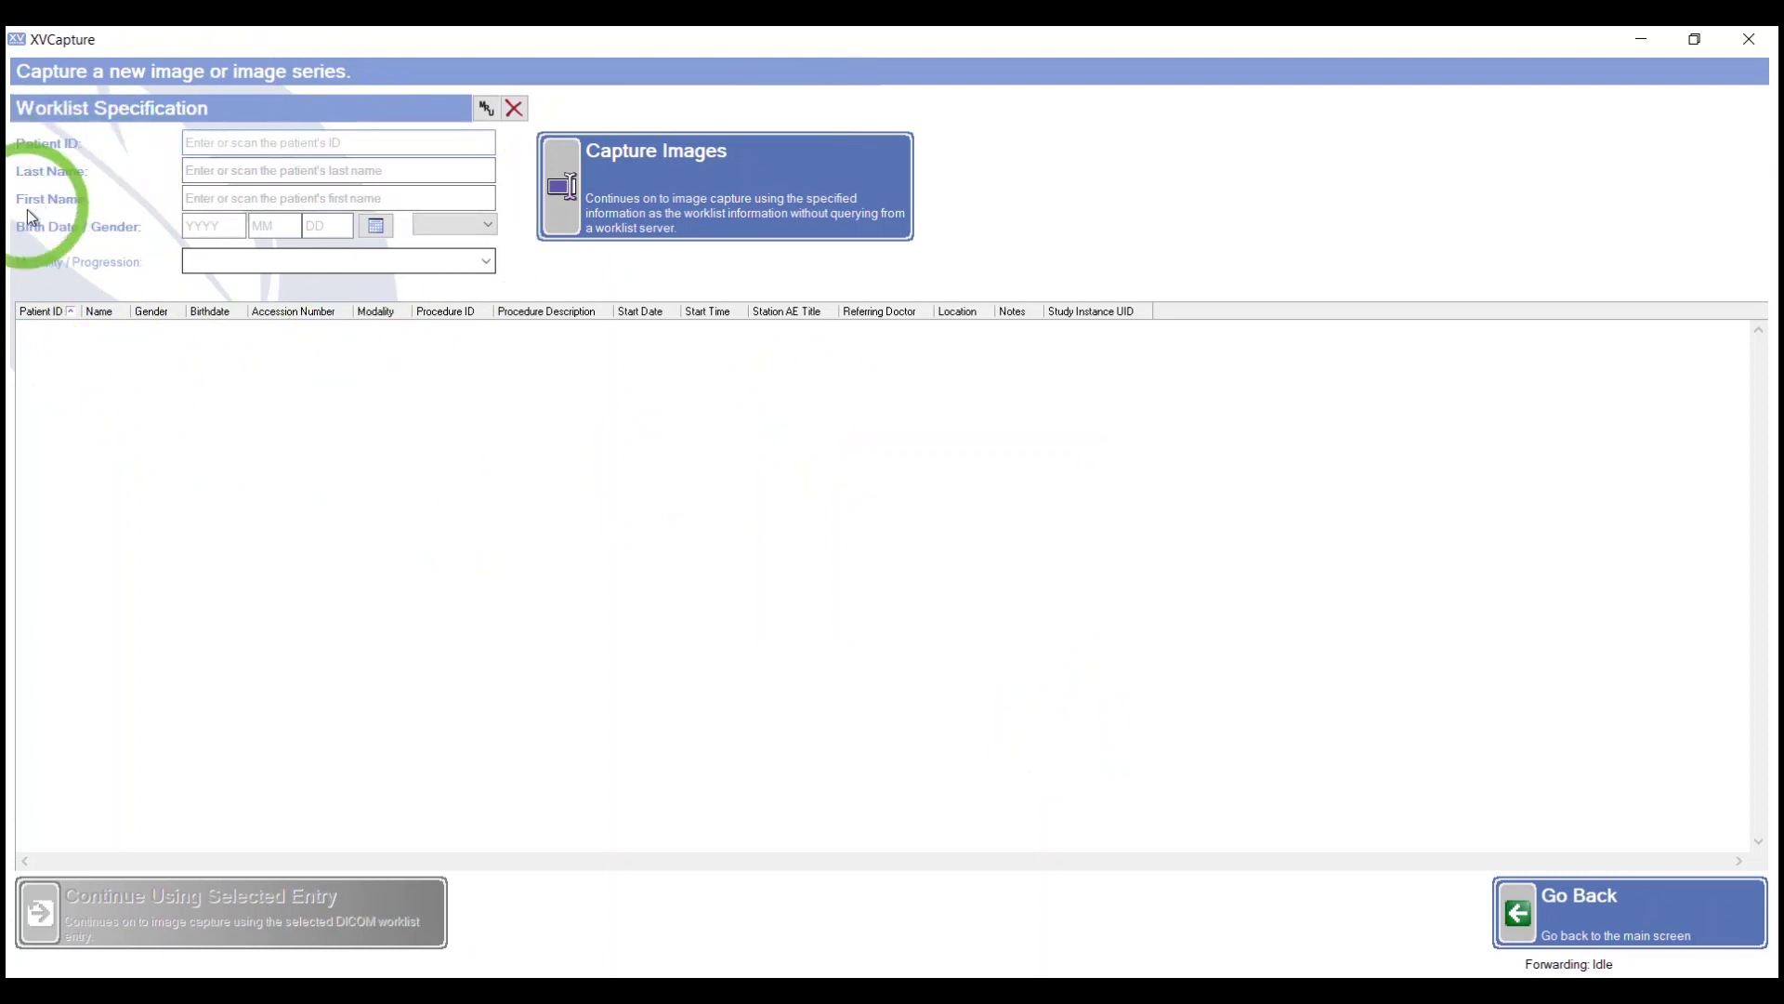
{"action": "left_click", "coordinate": [484, 110]}
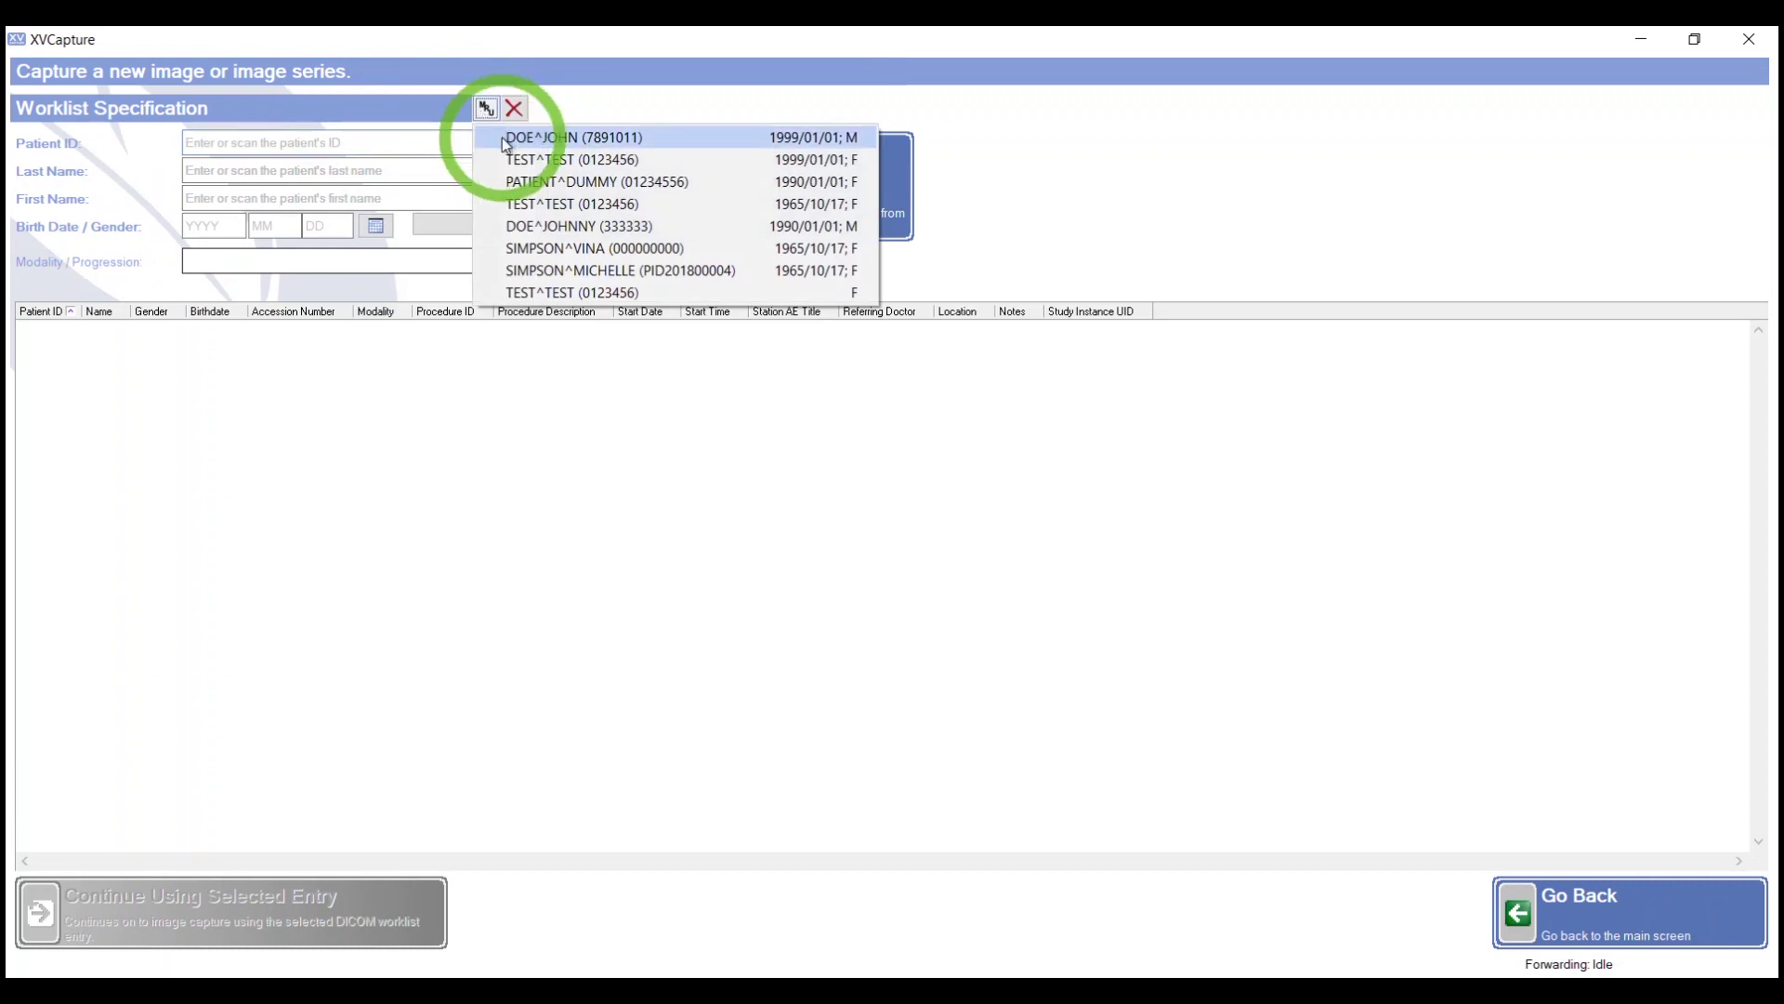
{"action": "left_click", "coordinate": [503, 140]}
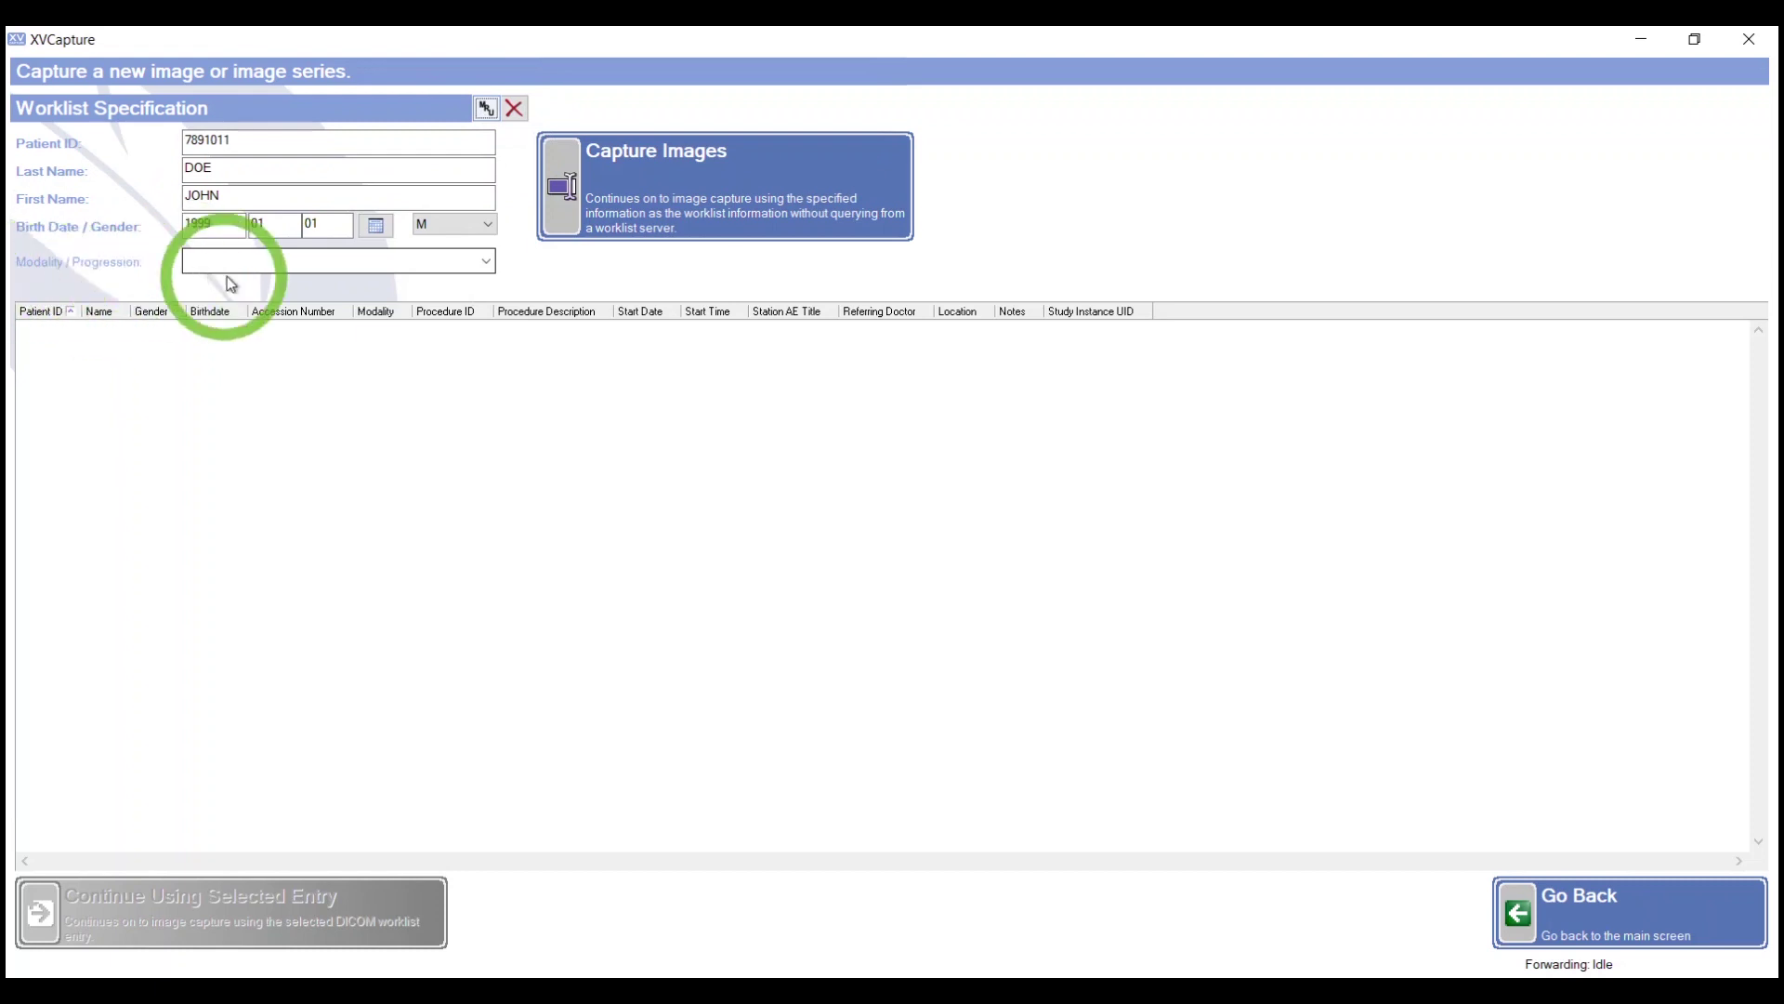
Set the modality to Intra-oral X-ray and continue to image capture with the Simulator Simulated X-ray device.
{"action": "left_click", "coordinate": [485, 262]}
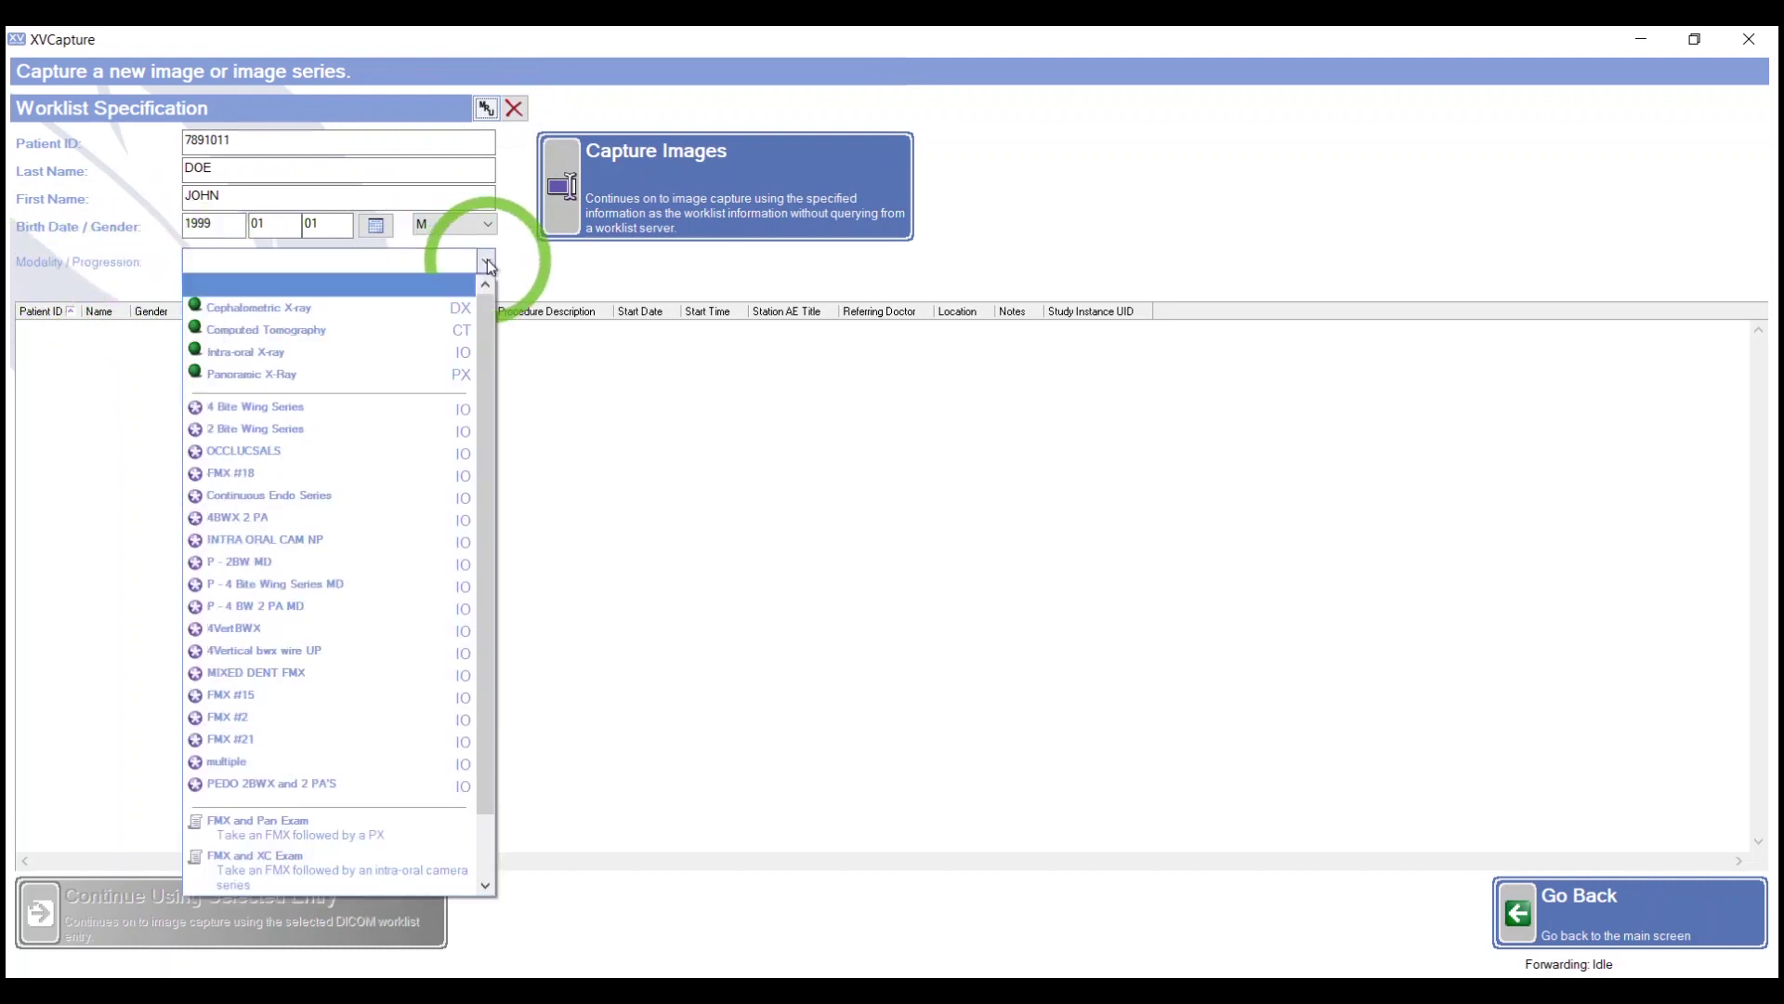
{"action": "left_click", "coordinate": [262, 353]}
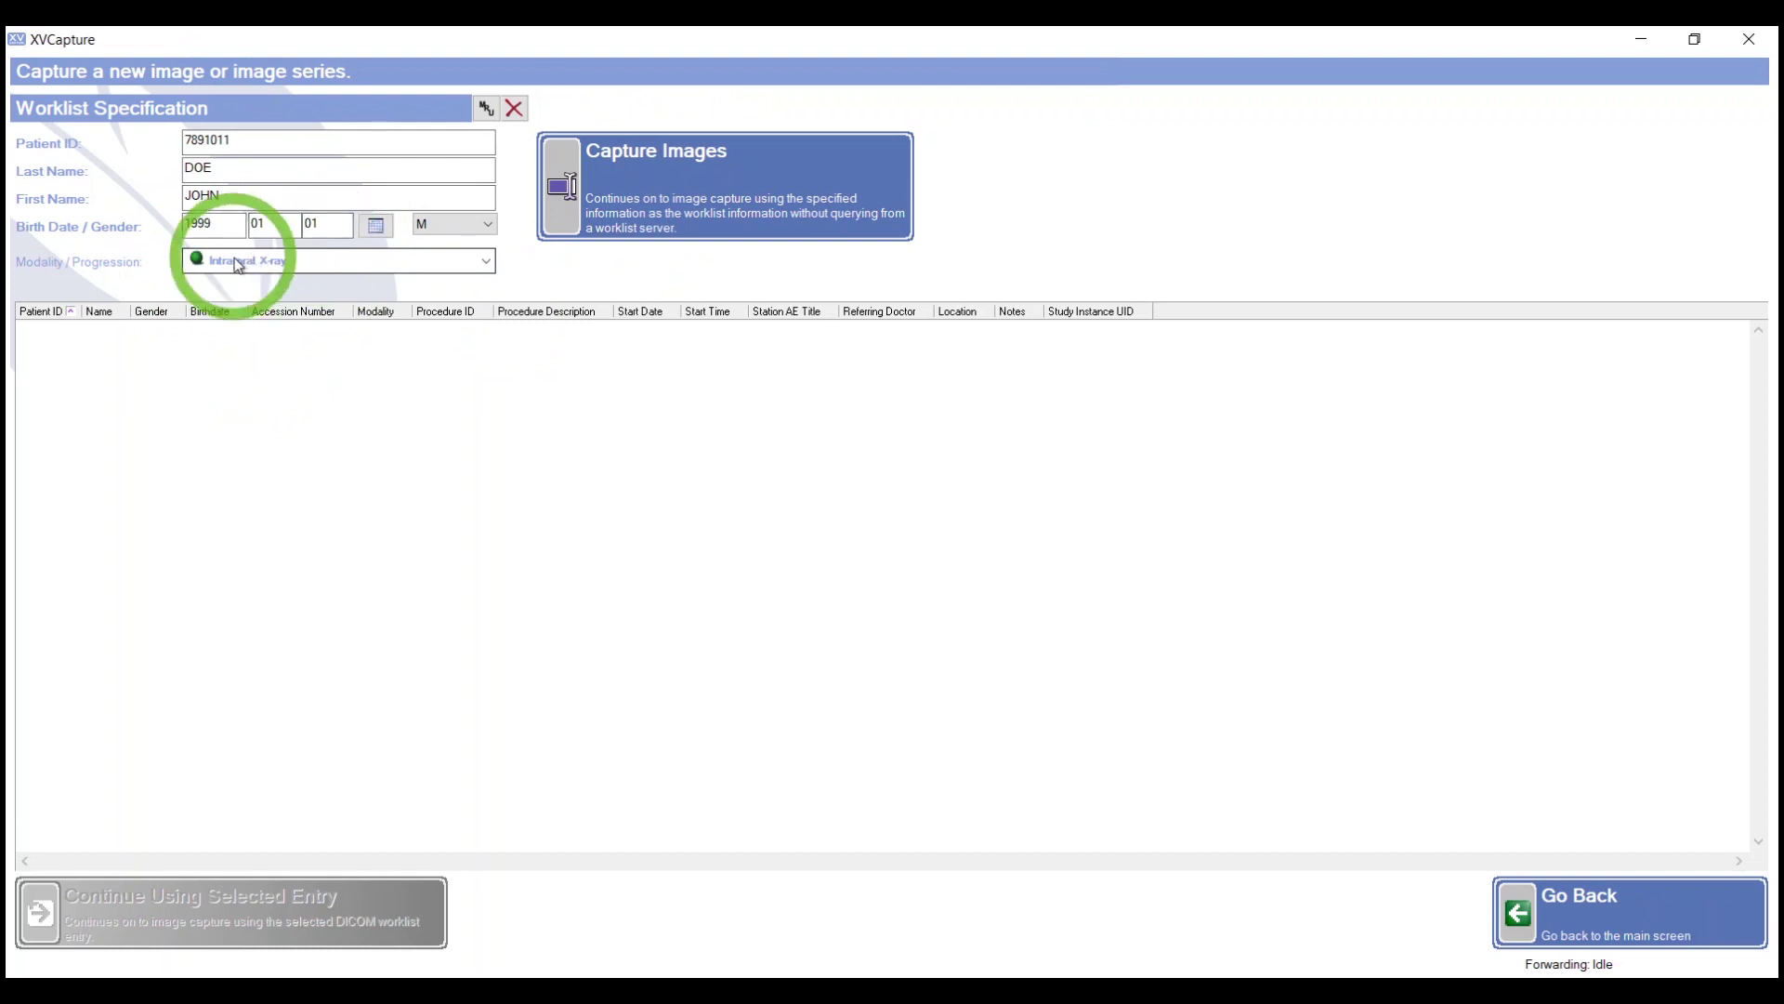
{"action": "left_click", "coordinate": [680, 183]}
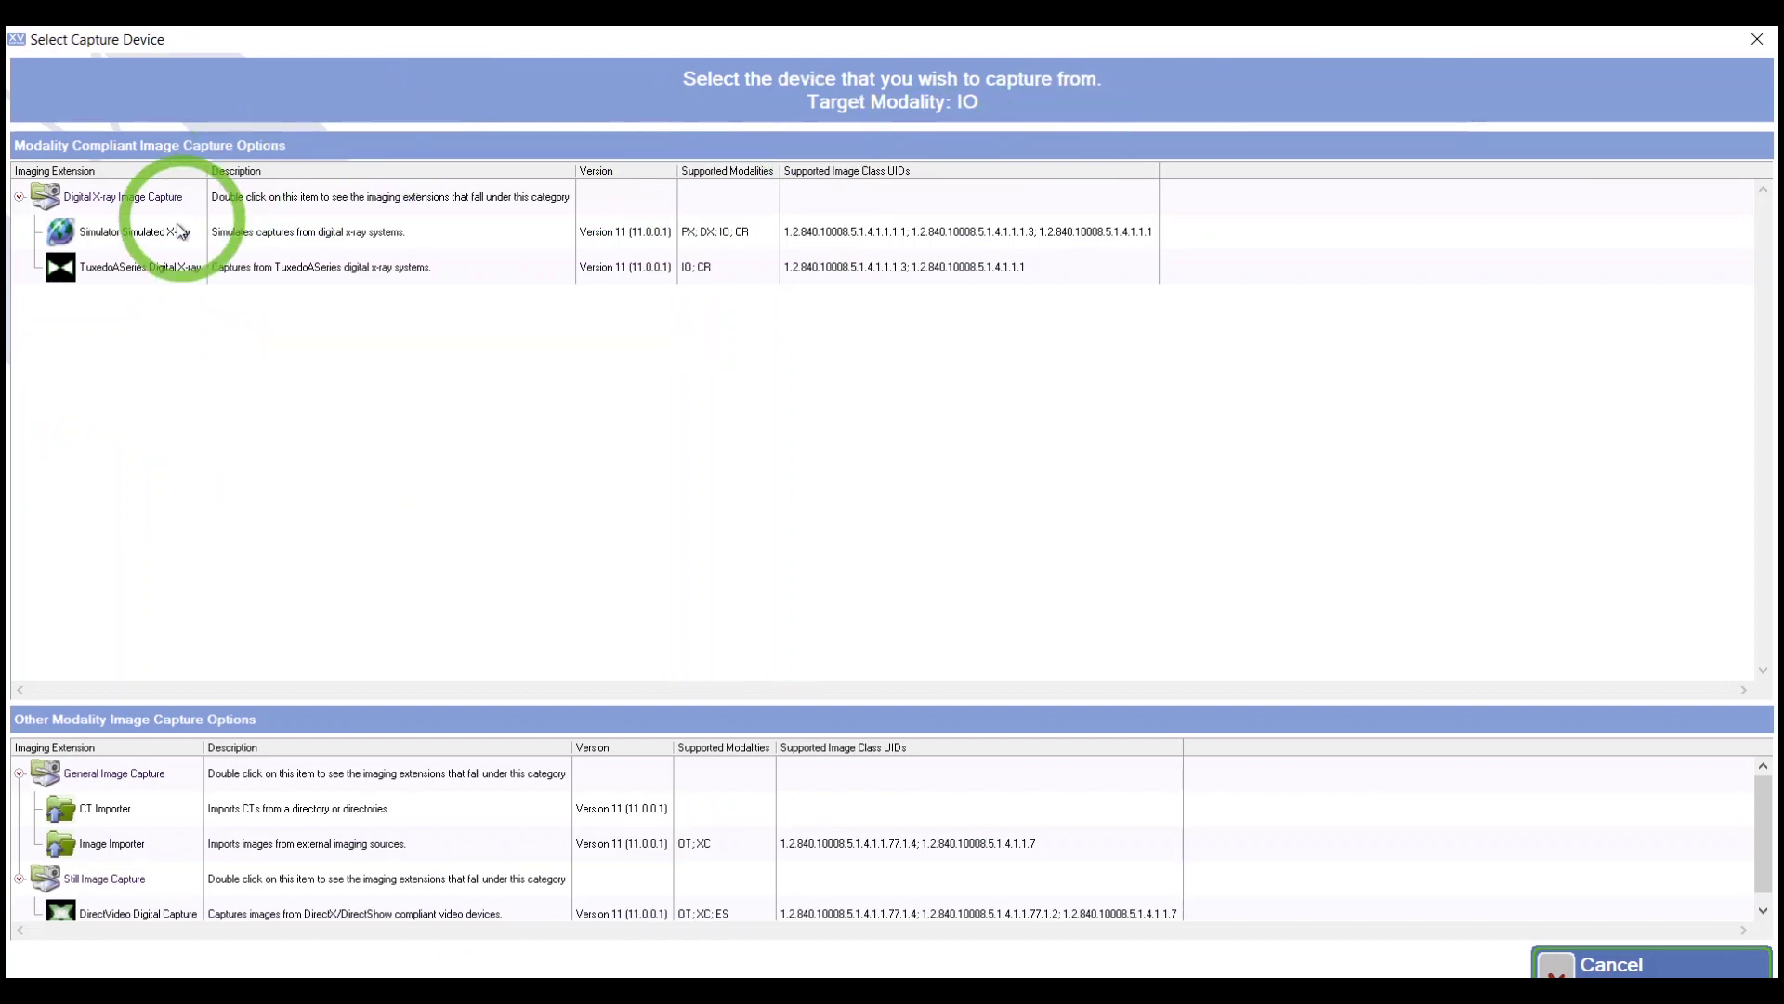
{"action": "double_click", "coordinate": [117, 240]}
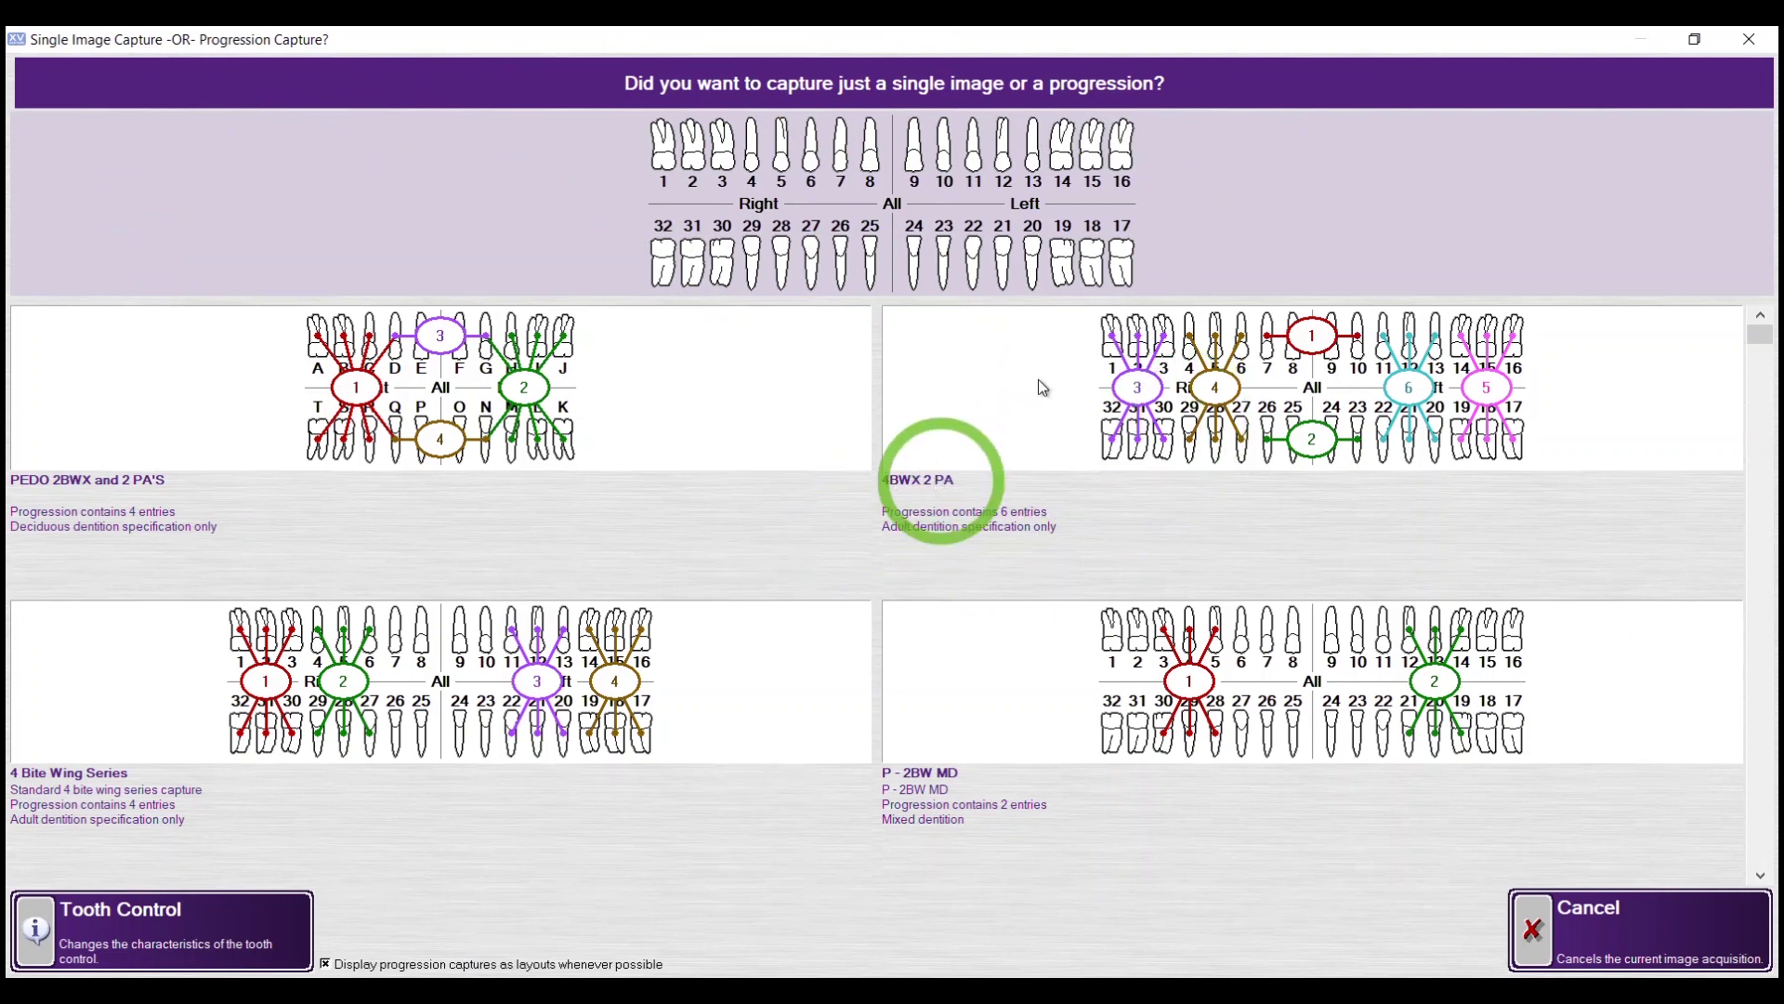
{"action": "mouse_move", "coordinate": [1759, 346]}
{"action": "left_mouse_down"}
{"action": "mouse_move", "coordinate": [1758, 857]}
{"action": "mouse_move", "coordinate": [1759, 335]}
{"action": "left_mouse_up"}
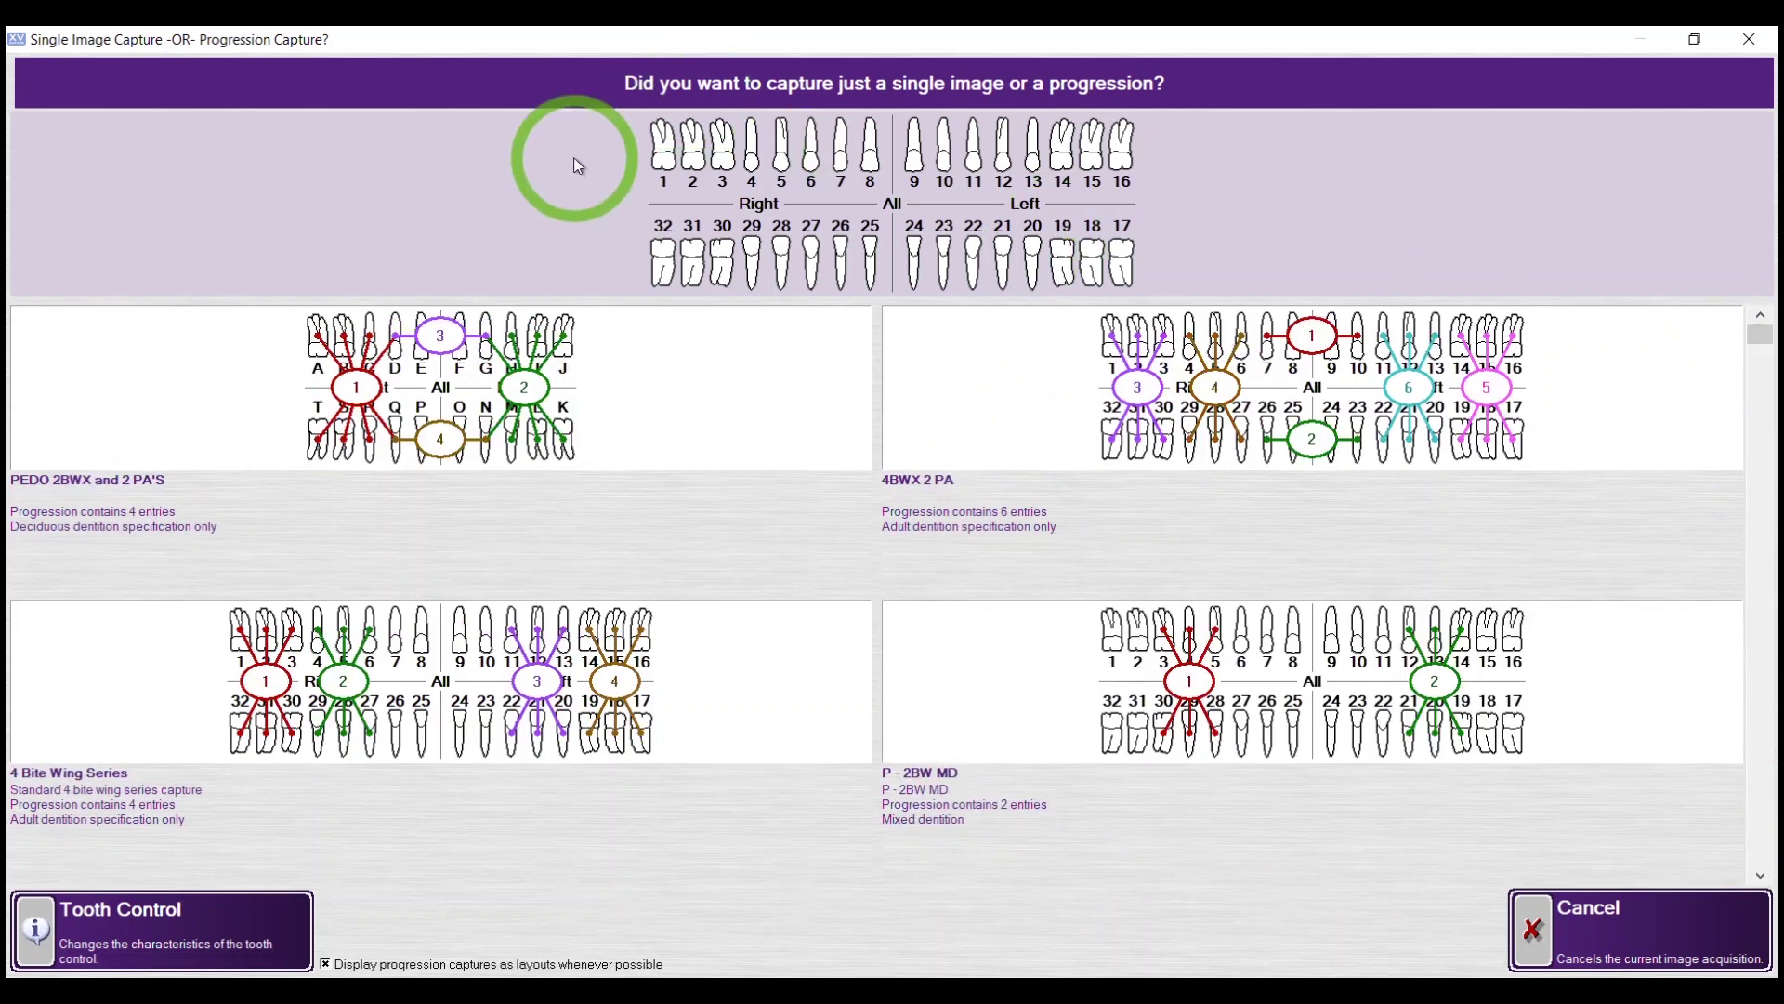
Switch the tooth chart to Deciduous Tooth Control and back to Adult Tooth Control.
{"action": "left_click", "coordinate": [147, 914]}
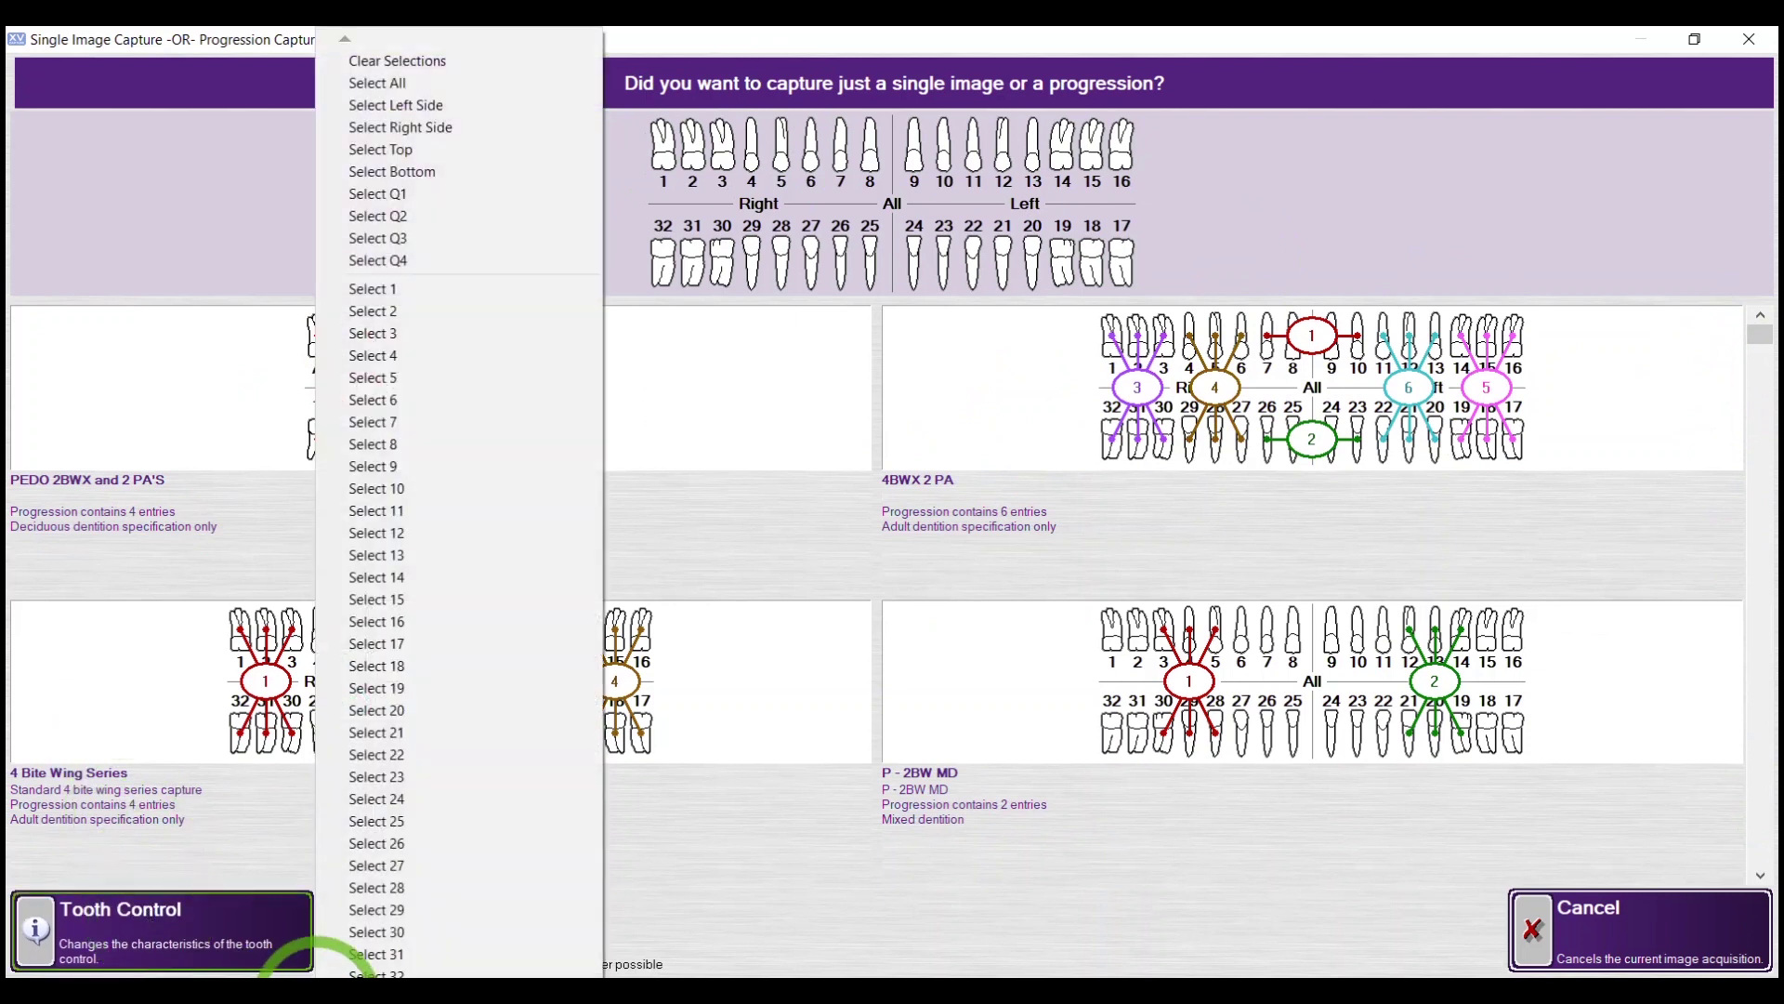
{"action": "scroll", "coordinate": [330, 966], "scroll_direction": "down", "scroll_amount": 3}
{"action": "scroll", "coordinate": [330, 966], "scroll_direction": "down", "scroll_amount": 3}
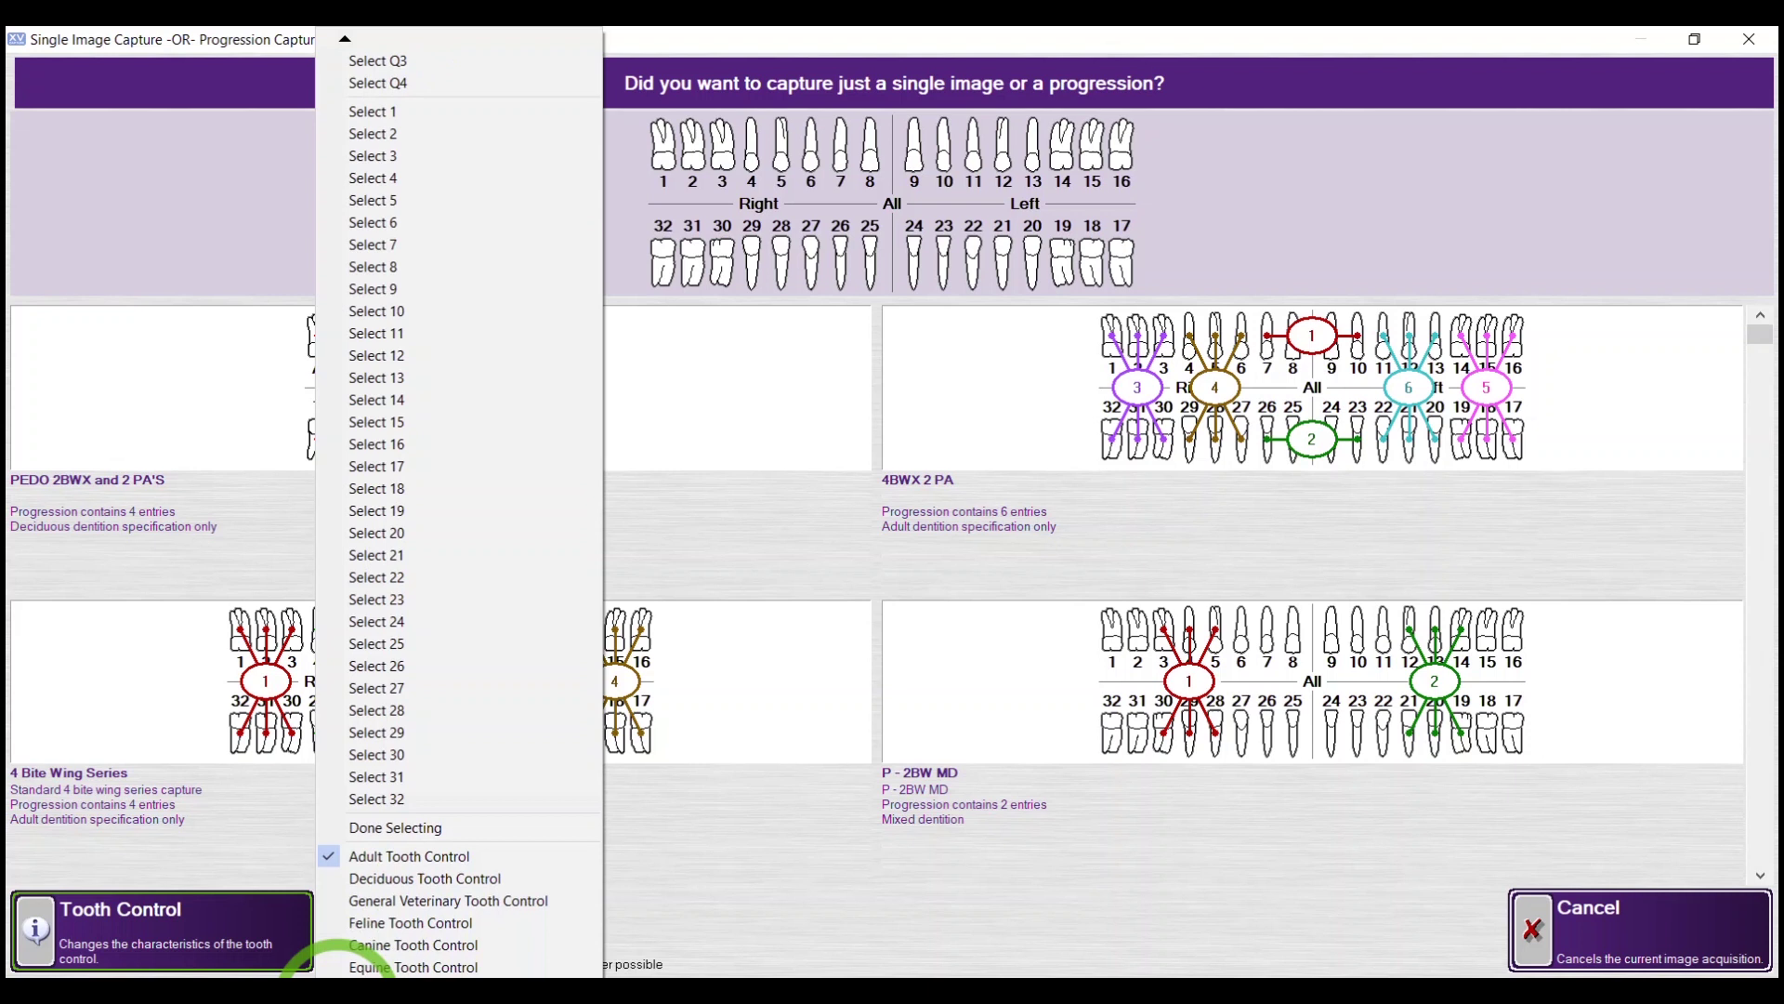
{"action": "left_click", "coordinate": [371, 844]}
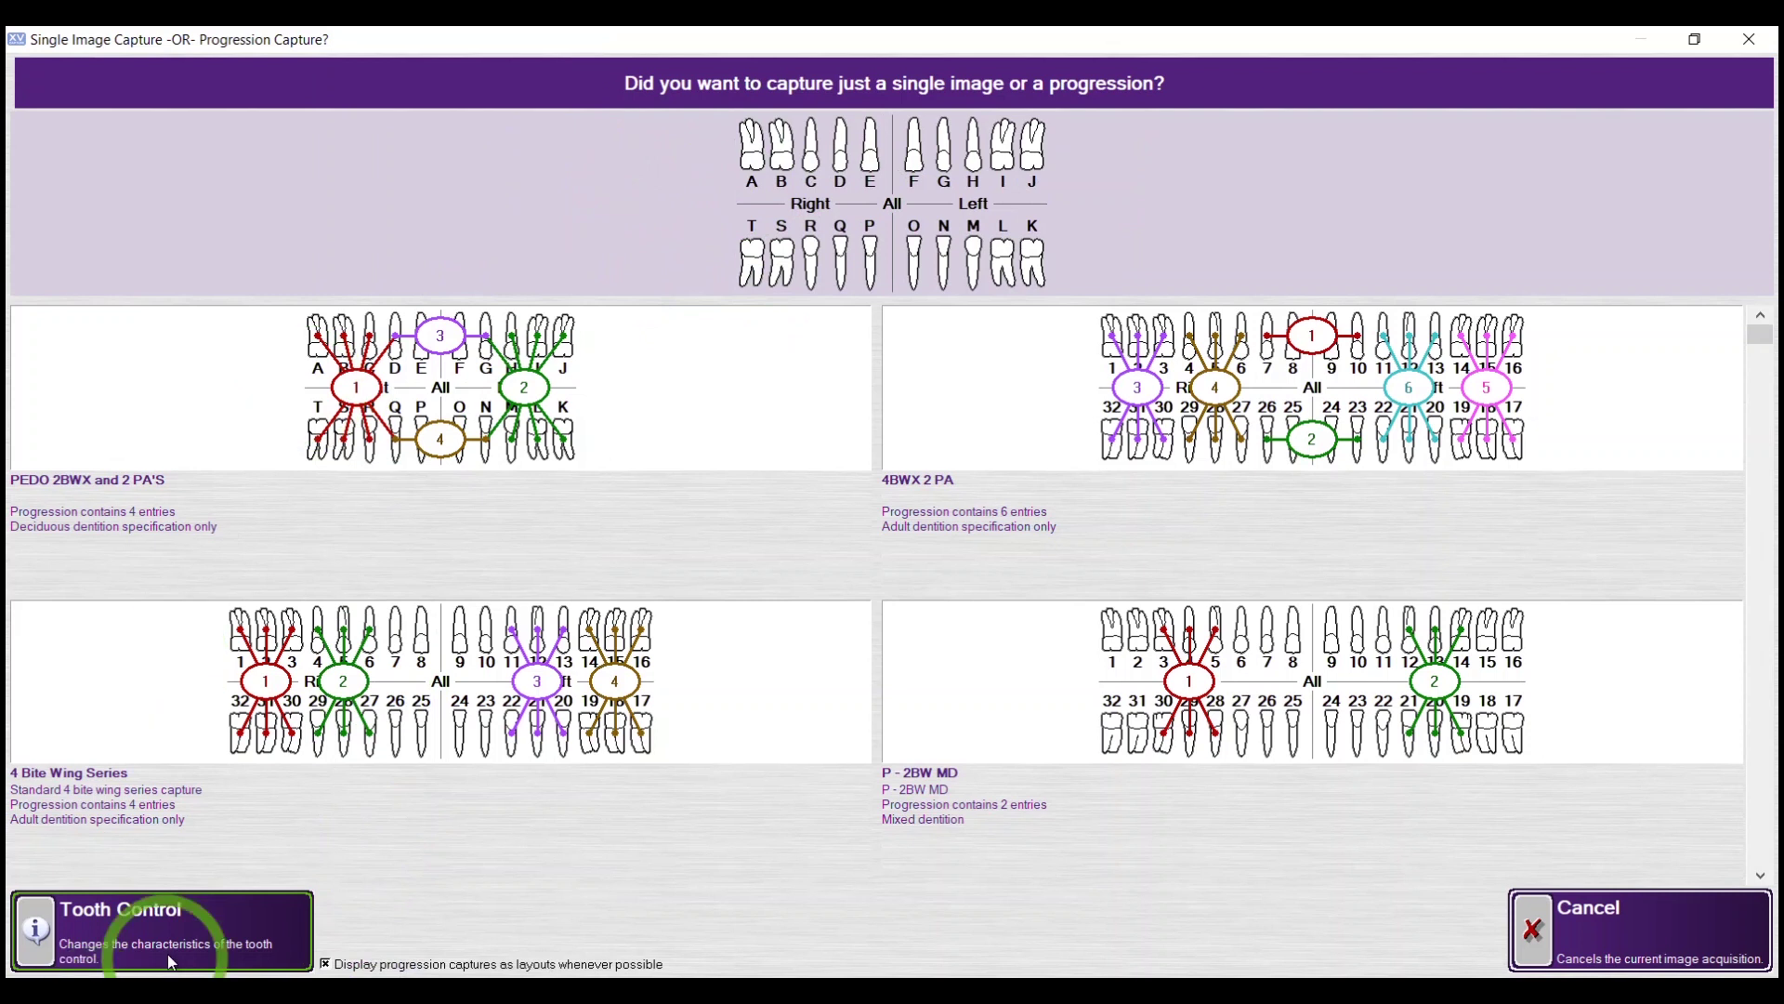
{"action": "left_click", "coordinate": [203, 912]}
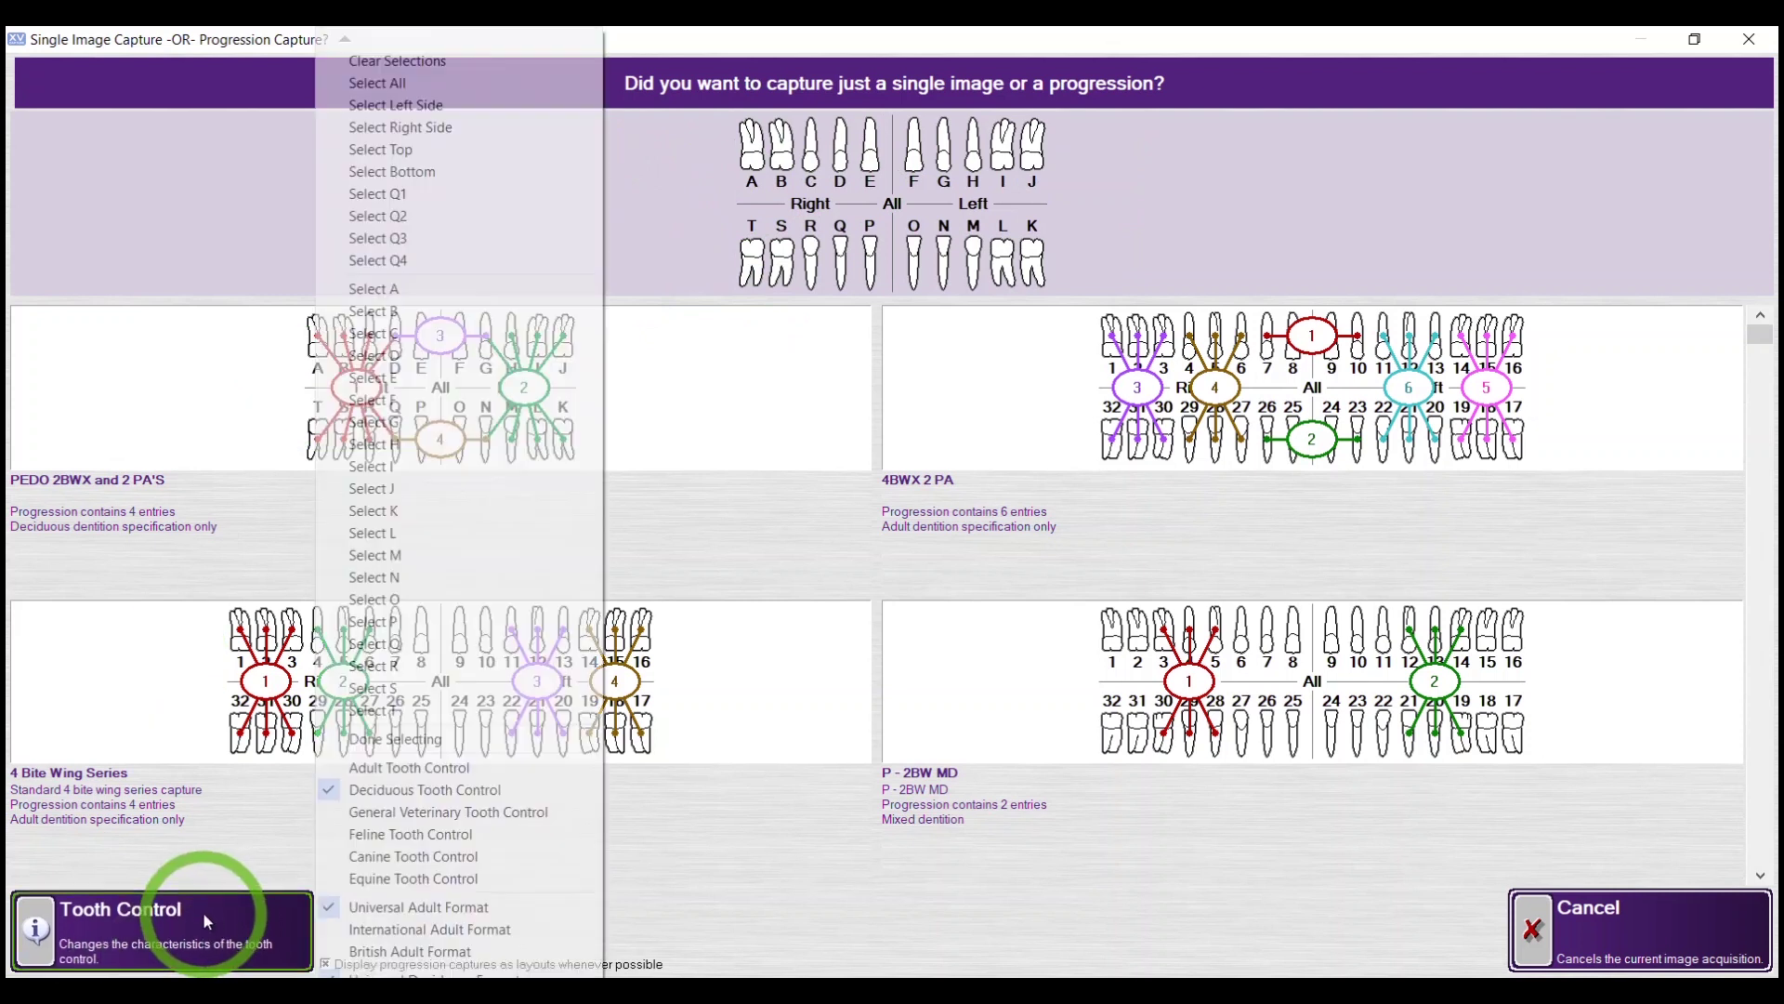
{"action": "left_click", "coordinate": [445, 765]}
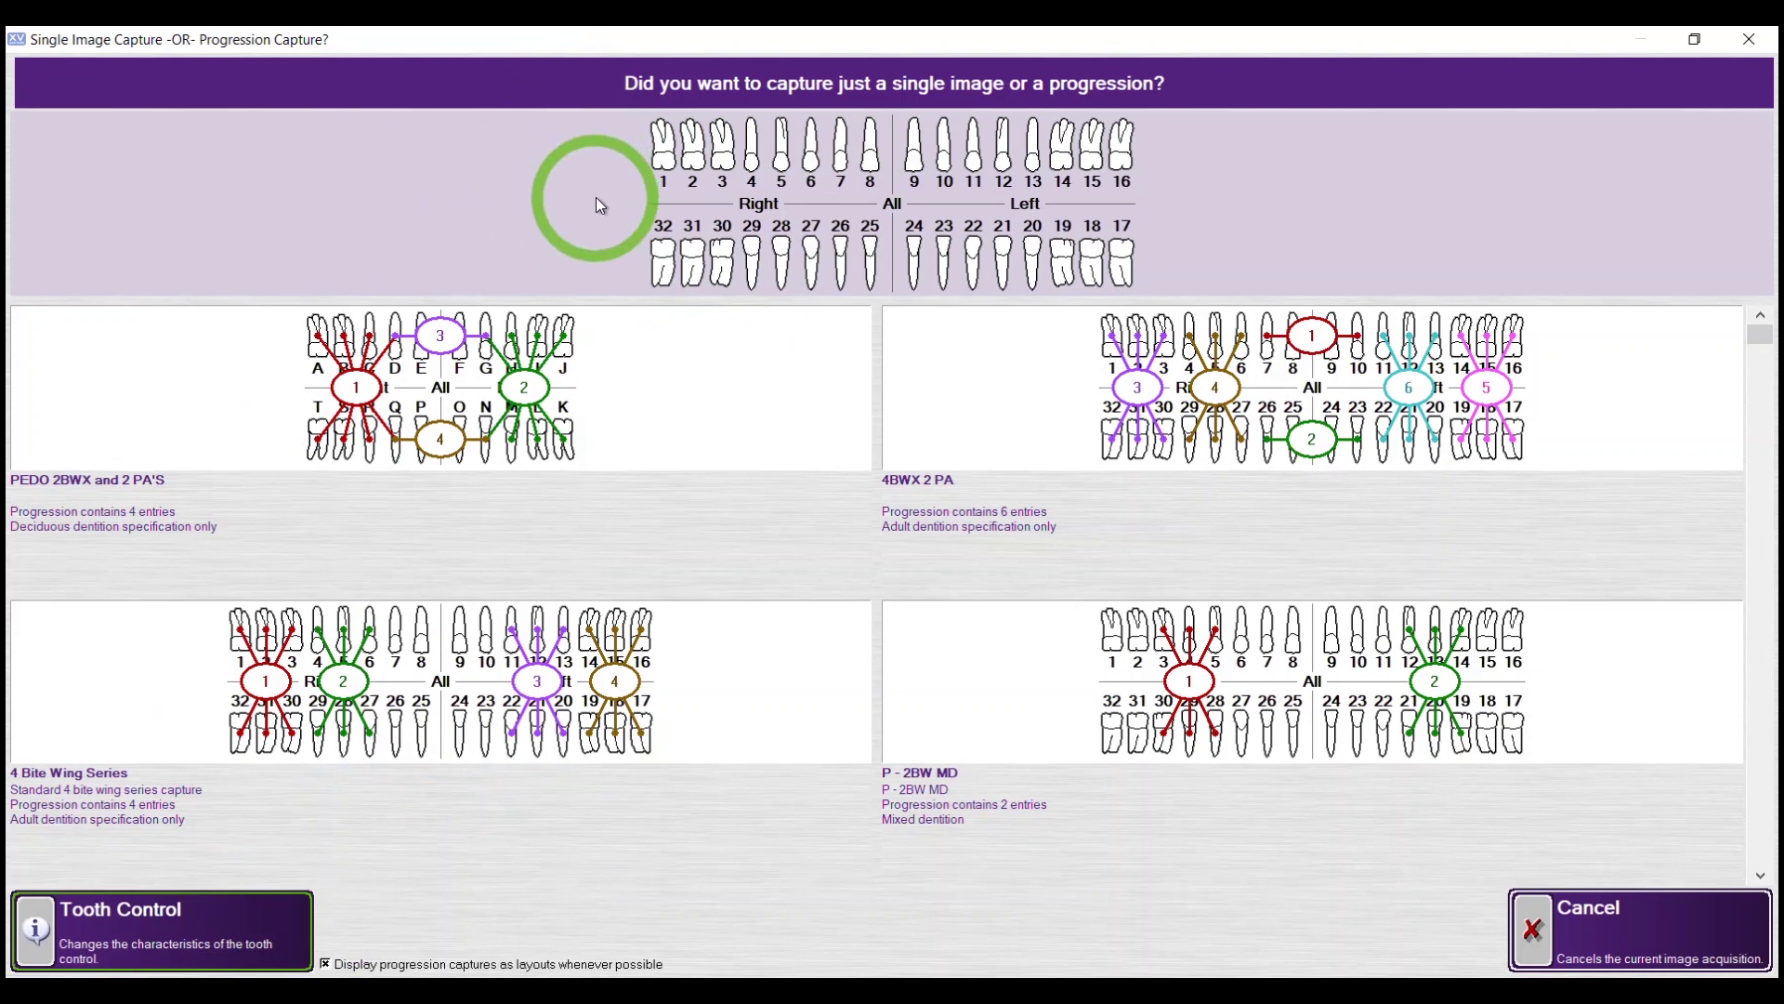
Capture a single image of teeth 2, 3 and 4 from the adult tooth chart.
{"action": "left_click", "coordinate": [688, 170]}
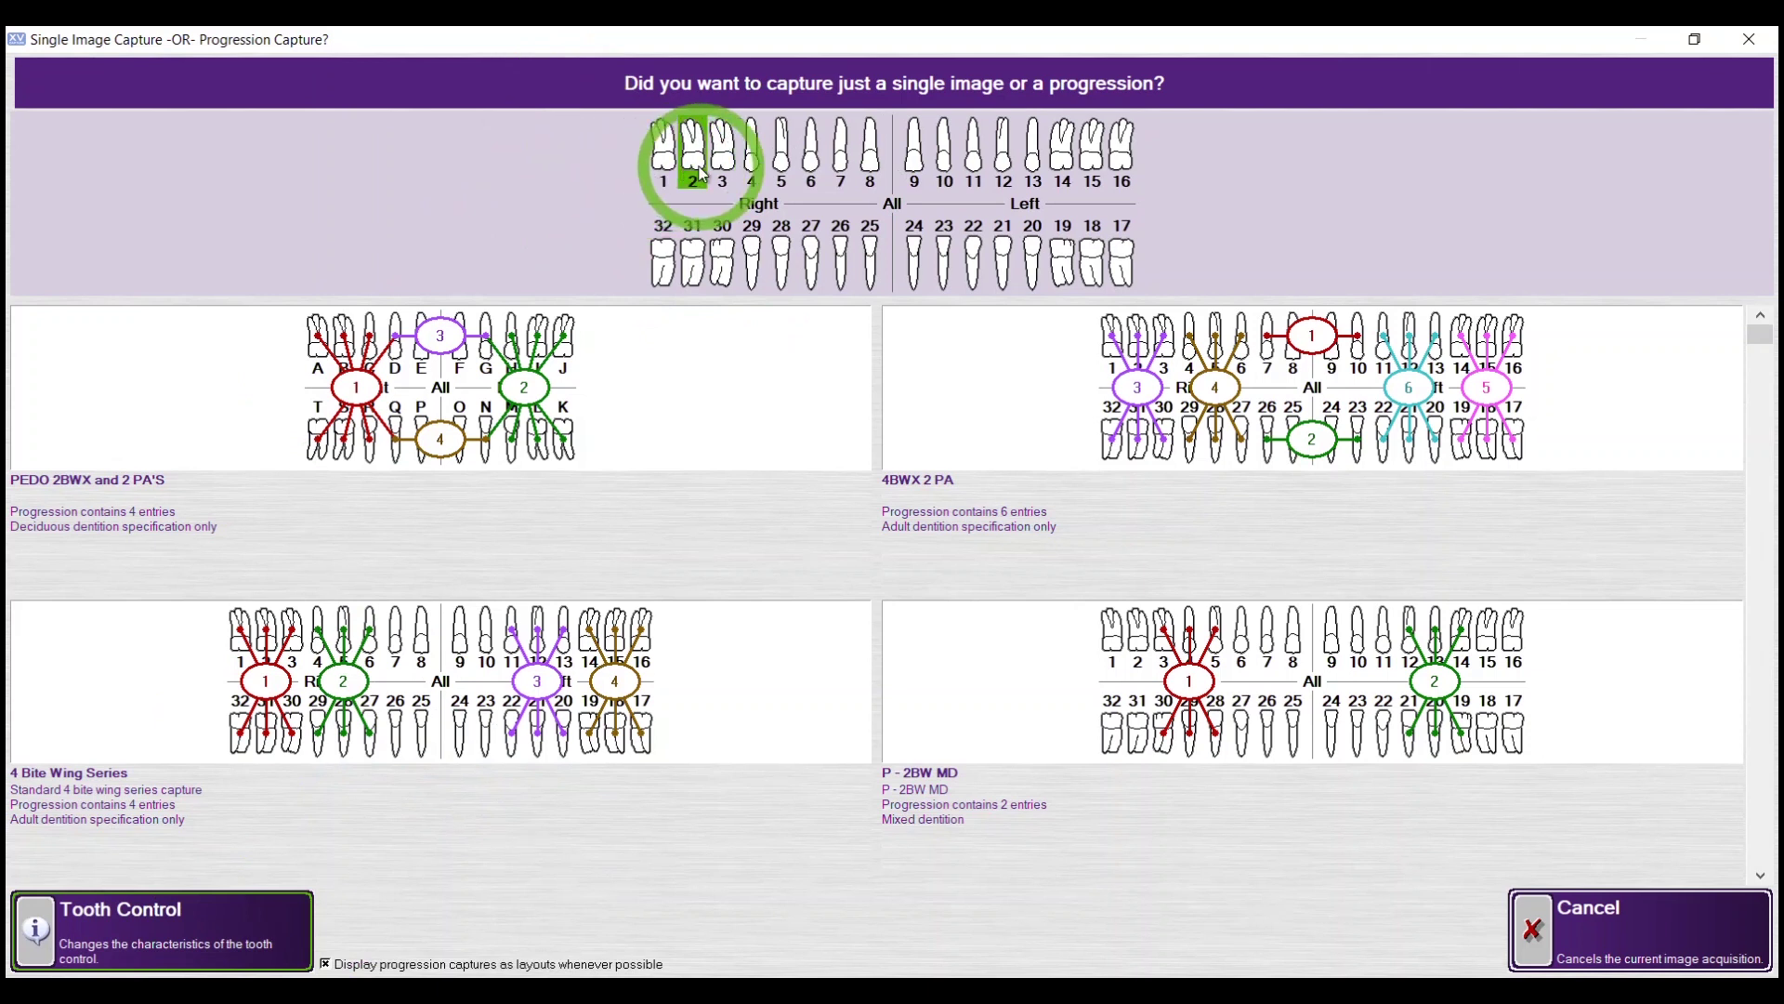
{"action": "left_click_drag", "start_coordinate": [688, 170], "coordinate": [759, 165]}
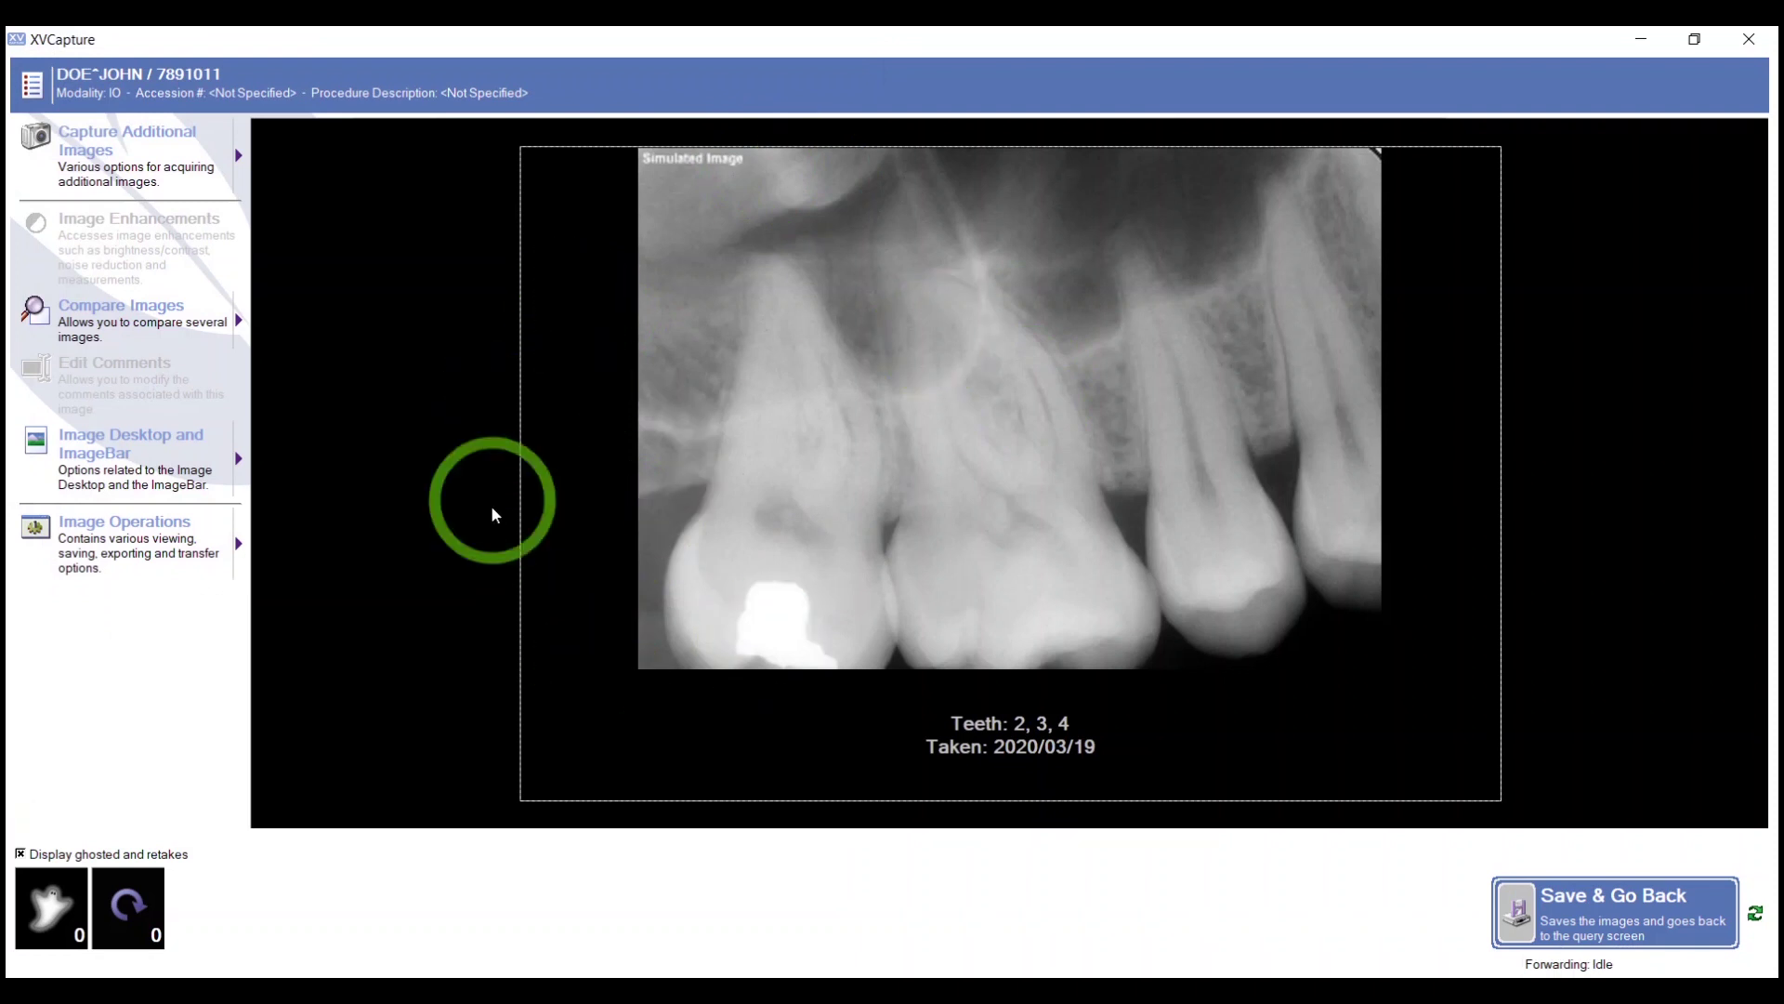
Capture an additional simulated intra-oral X-ray into this series, covering teeth 1 to 4 and 29 to 32.
{"action": "left_click", "coordinate": [237, 163]}
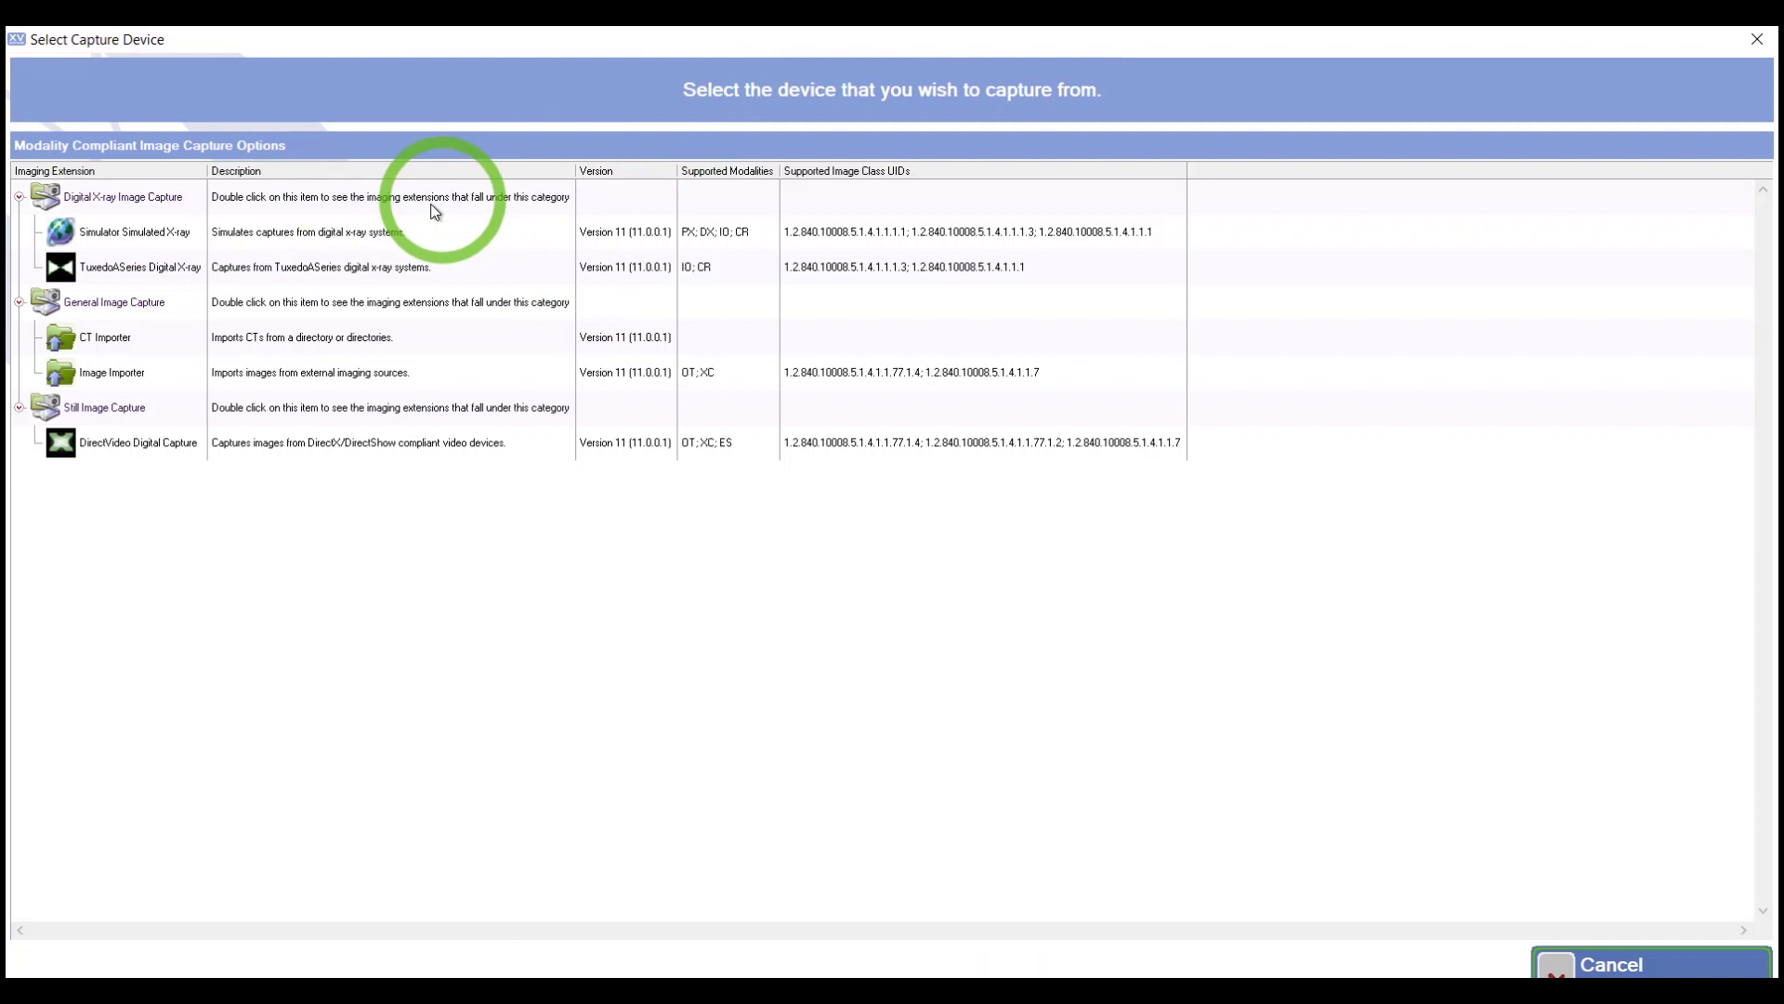
{"action": "double_click", "coordinate": [377, 233]}
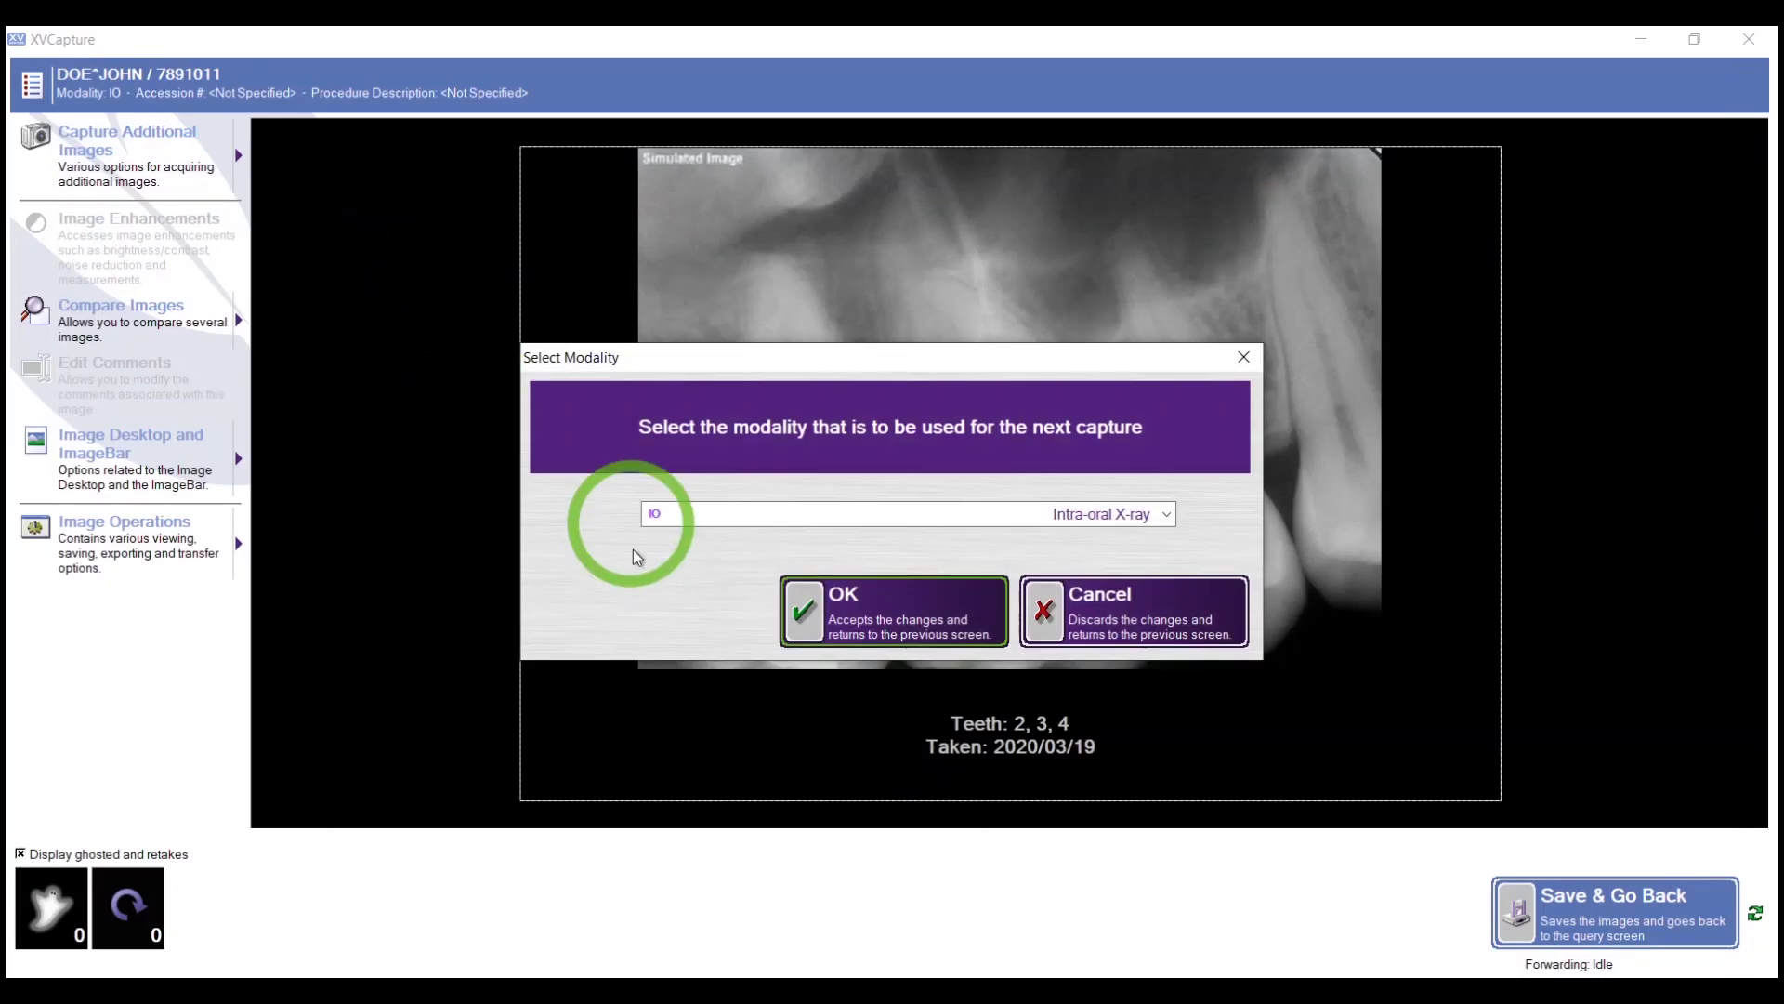
{"action": "left_click", "coordinate": [836, 514]}
{"action": "left_click", "coordinate": [826, 534]}
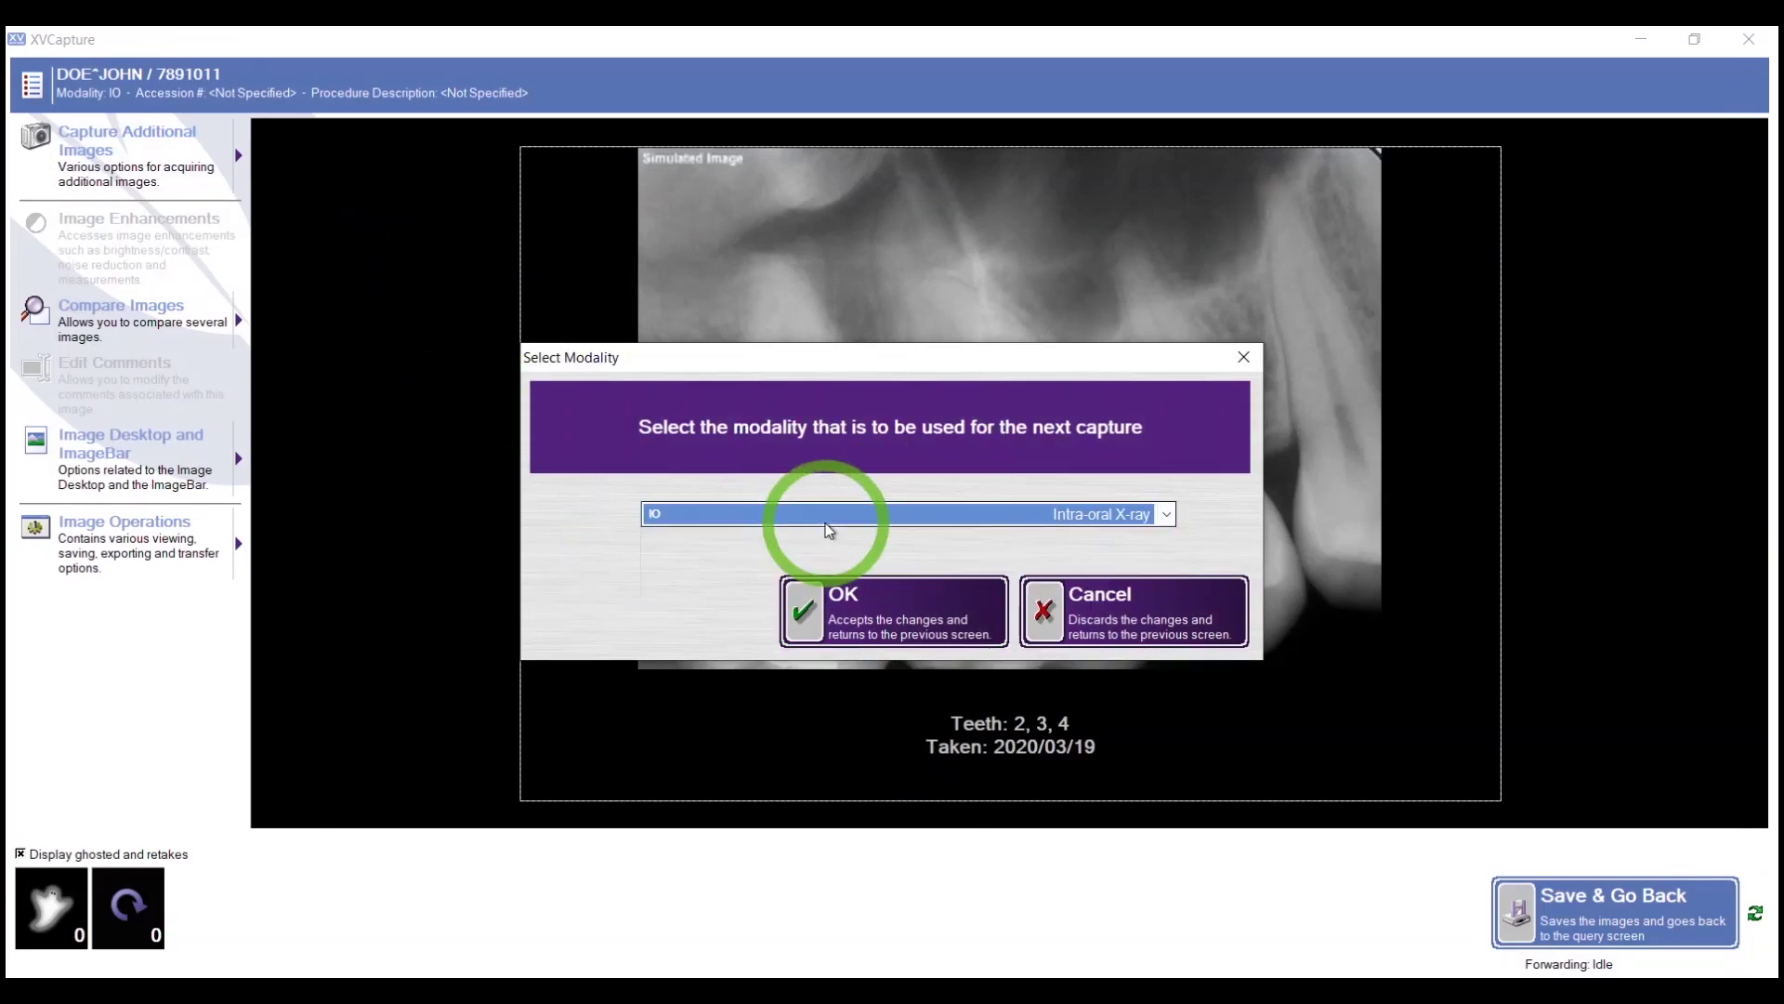
{"action": "left_click", "coordinate": [874, 605]}
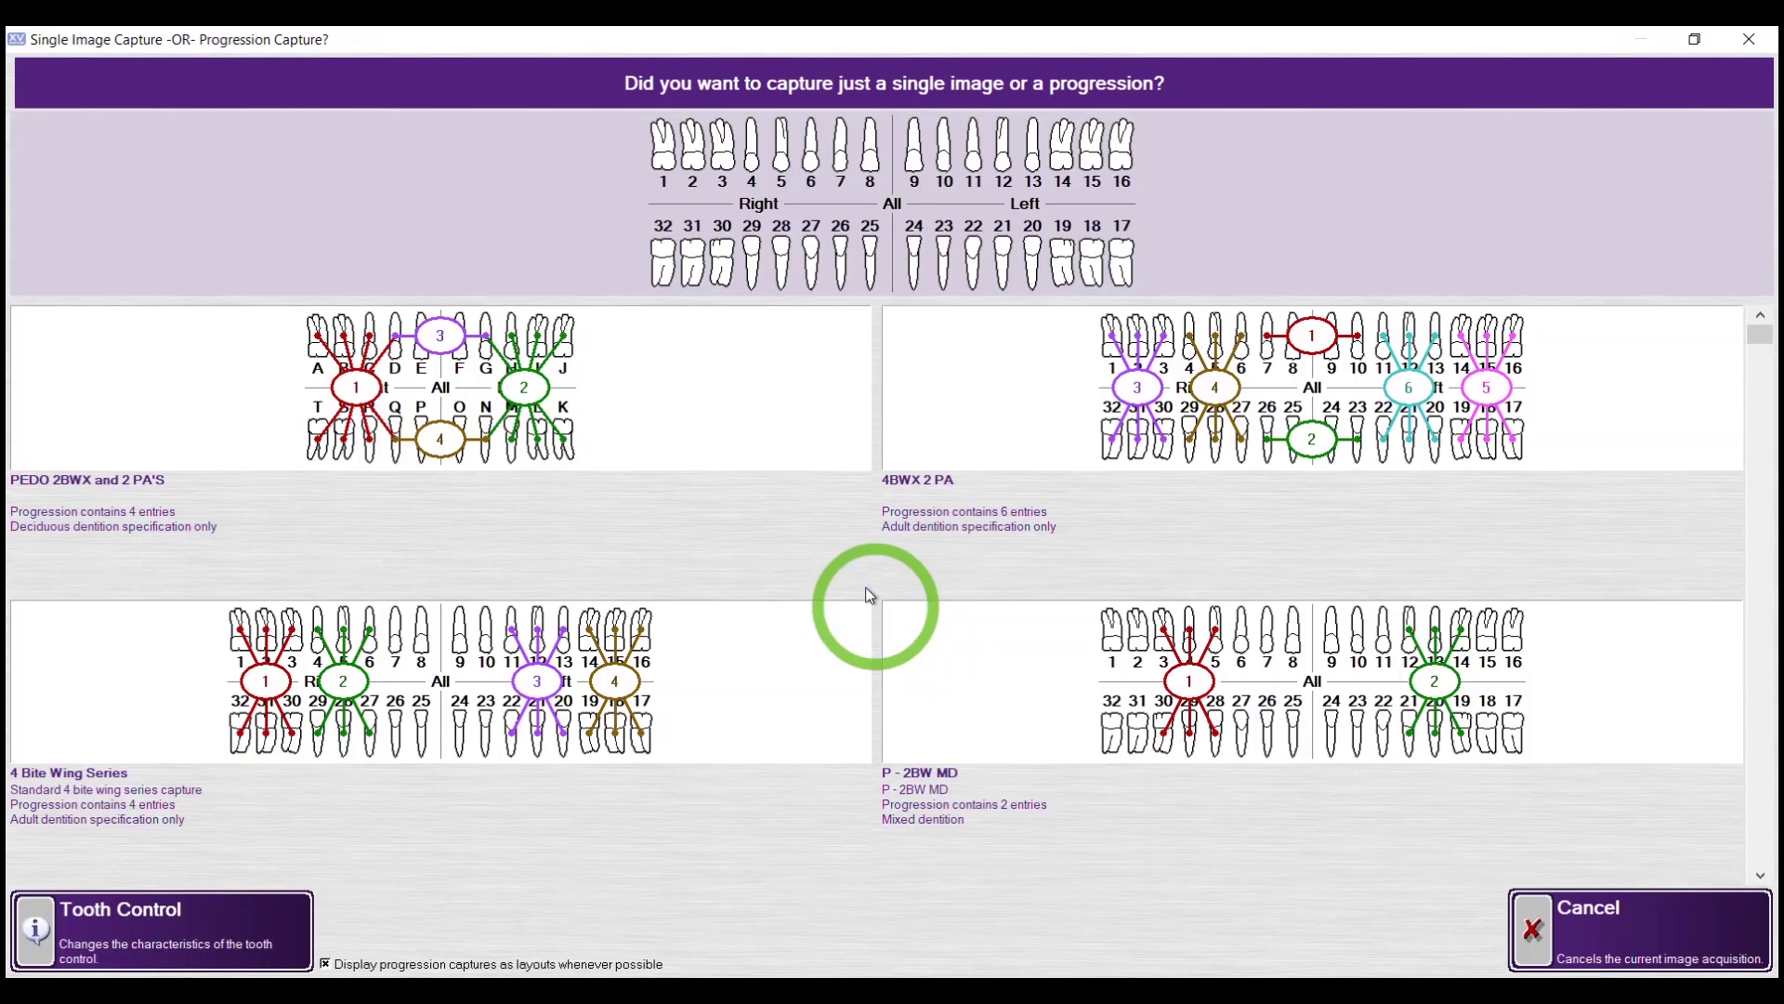
{"action": "left_click", "coordinate": [670, 145]}
{"action": "left_click", "coordinate": [746, 253]}
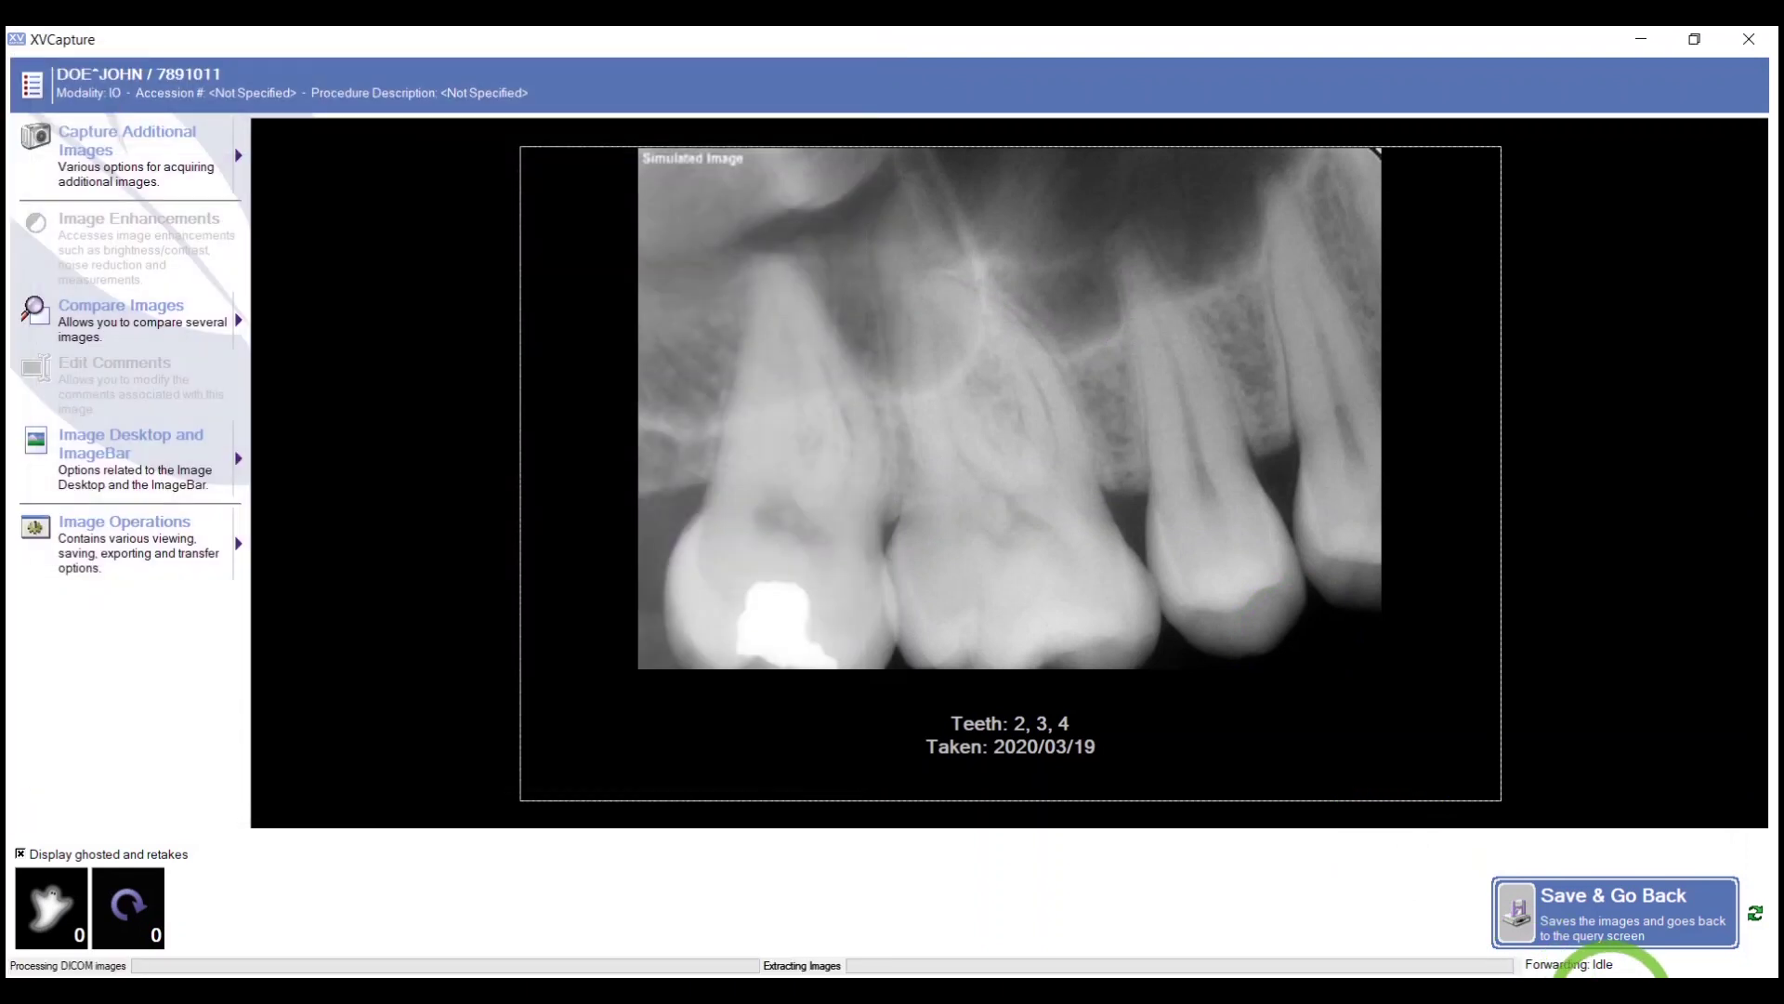
{"action": "left_click", "coordinate": [1482, 946]}
{"action": "left_click", "coordinate": [600, 337]}
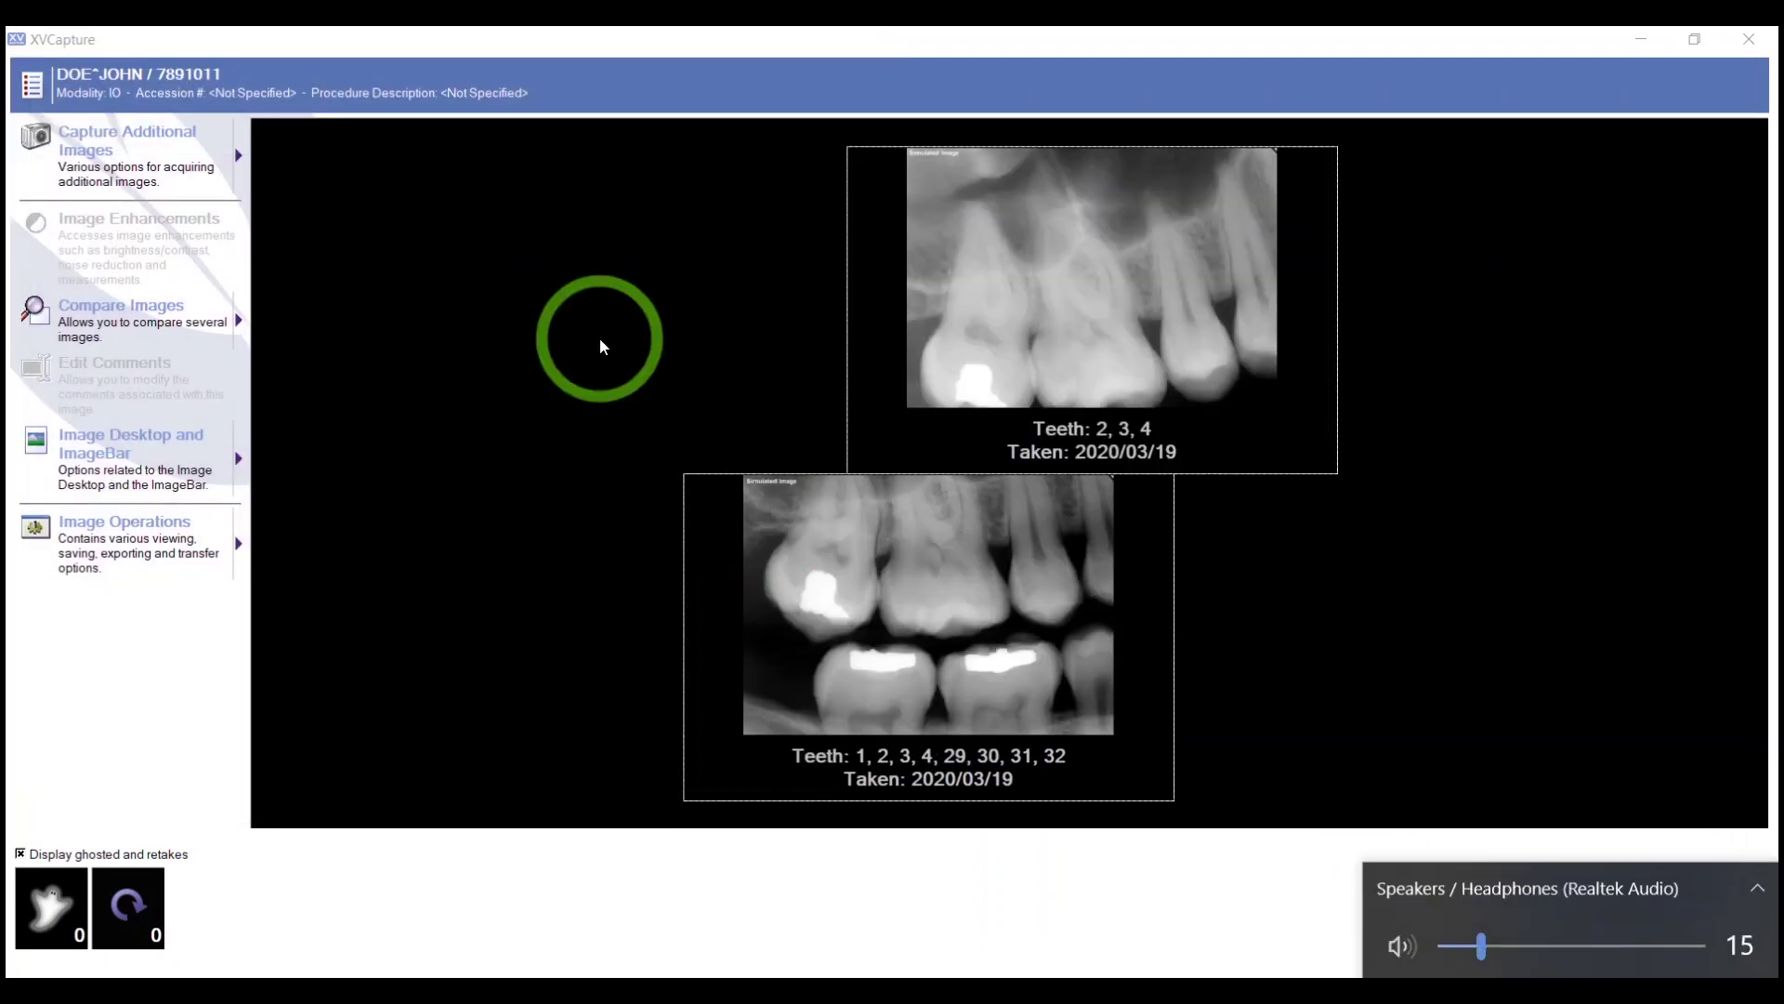
Add another simulated intra-oral X-ray to the current series, covering teeth 29, 30, 31 and 32.
{"action": "left_click", "coordinate": [236, 170]}
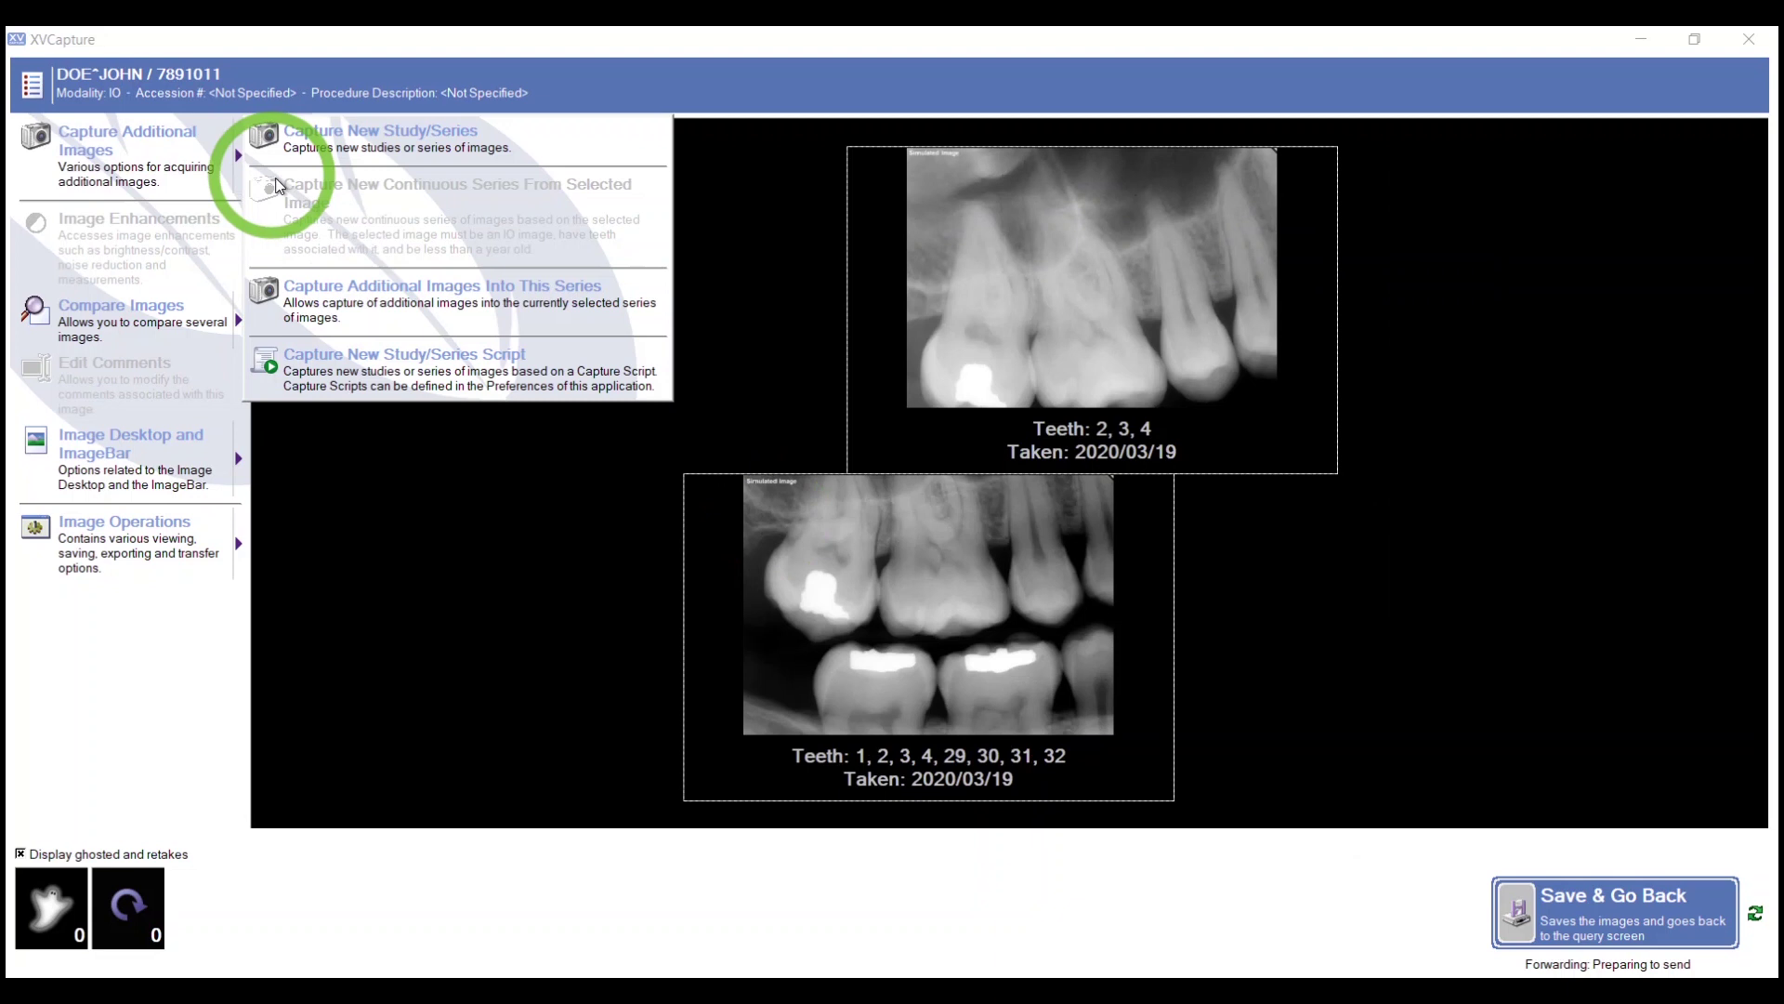
{"action": "left_click", "coordinate": [405, 299]}
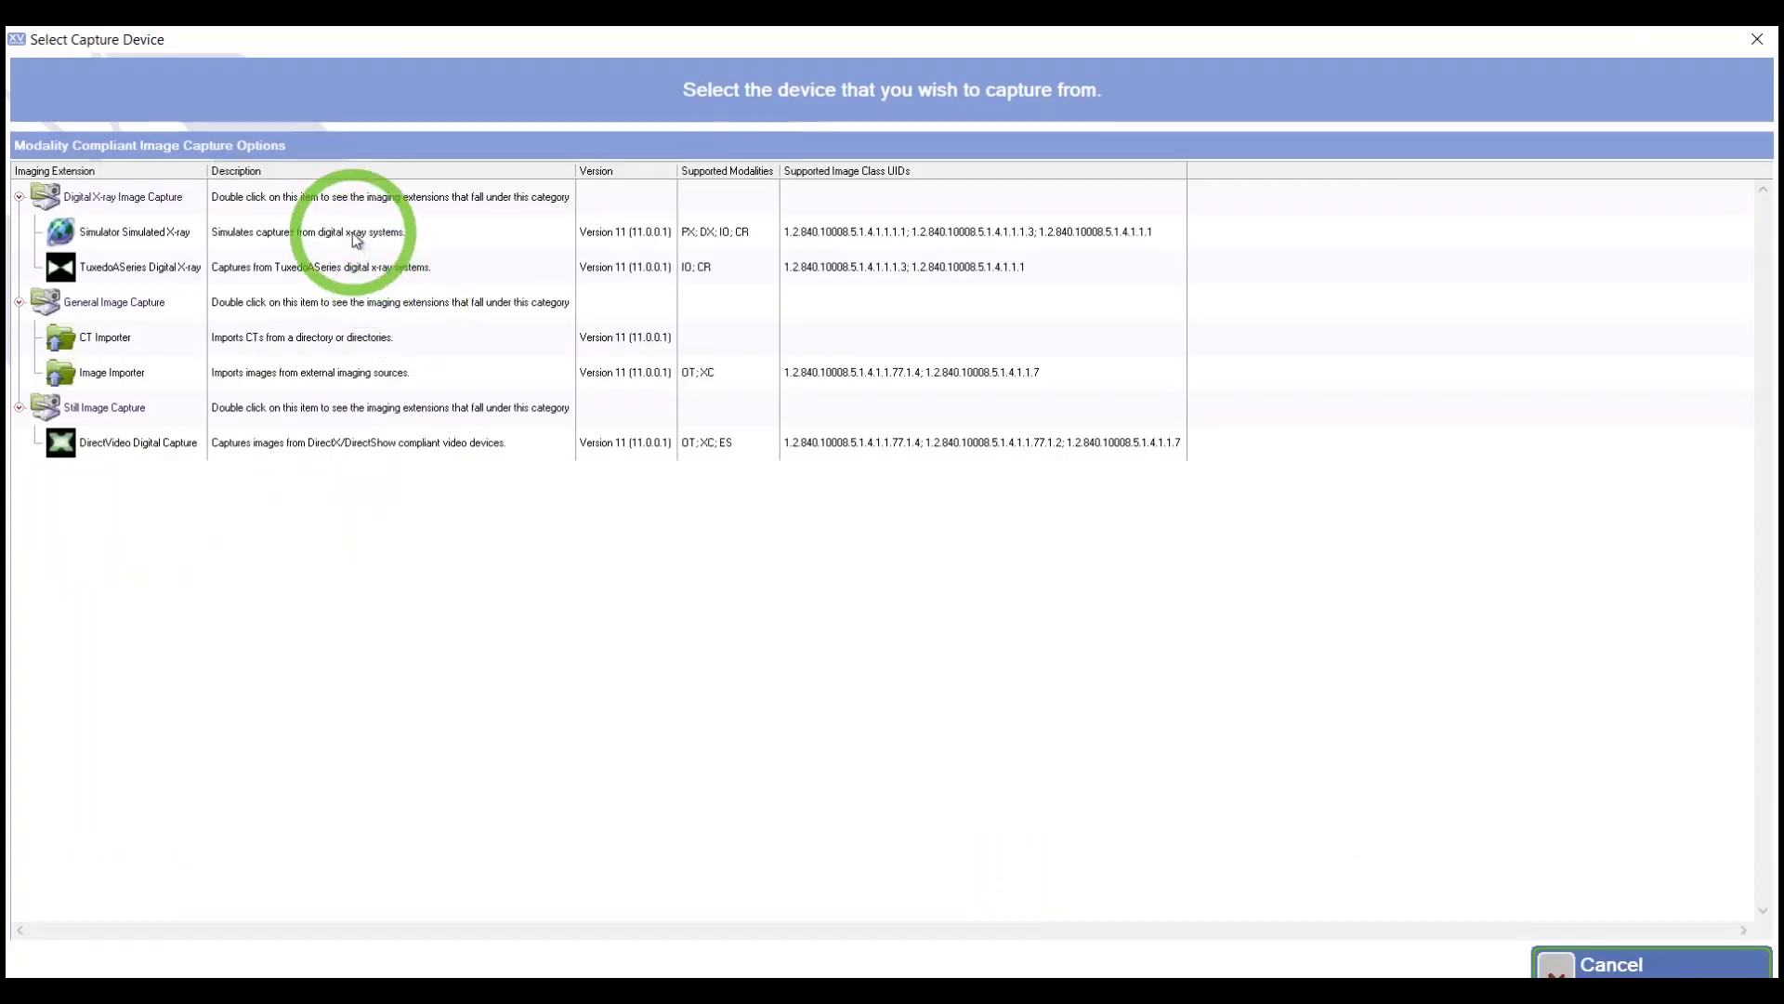
{"action": "double_click", "coordinate": [354, 236]}
{"action": "left_click", "coordinate": [902, 602]}
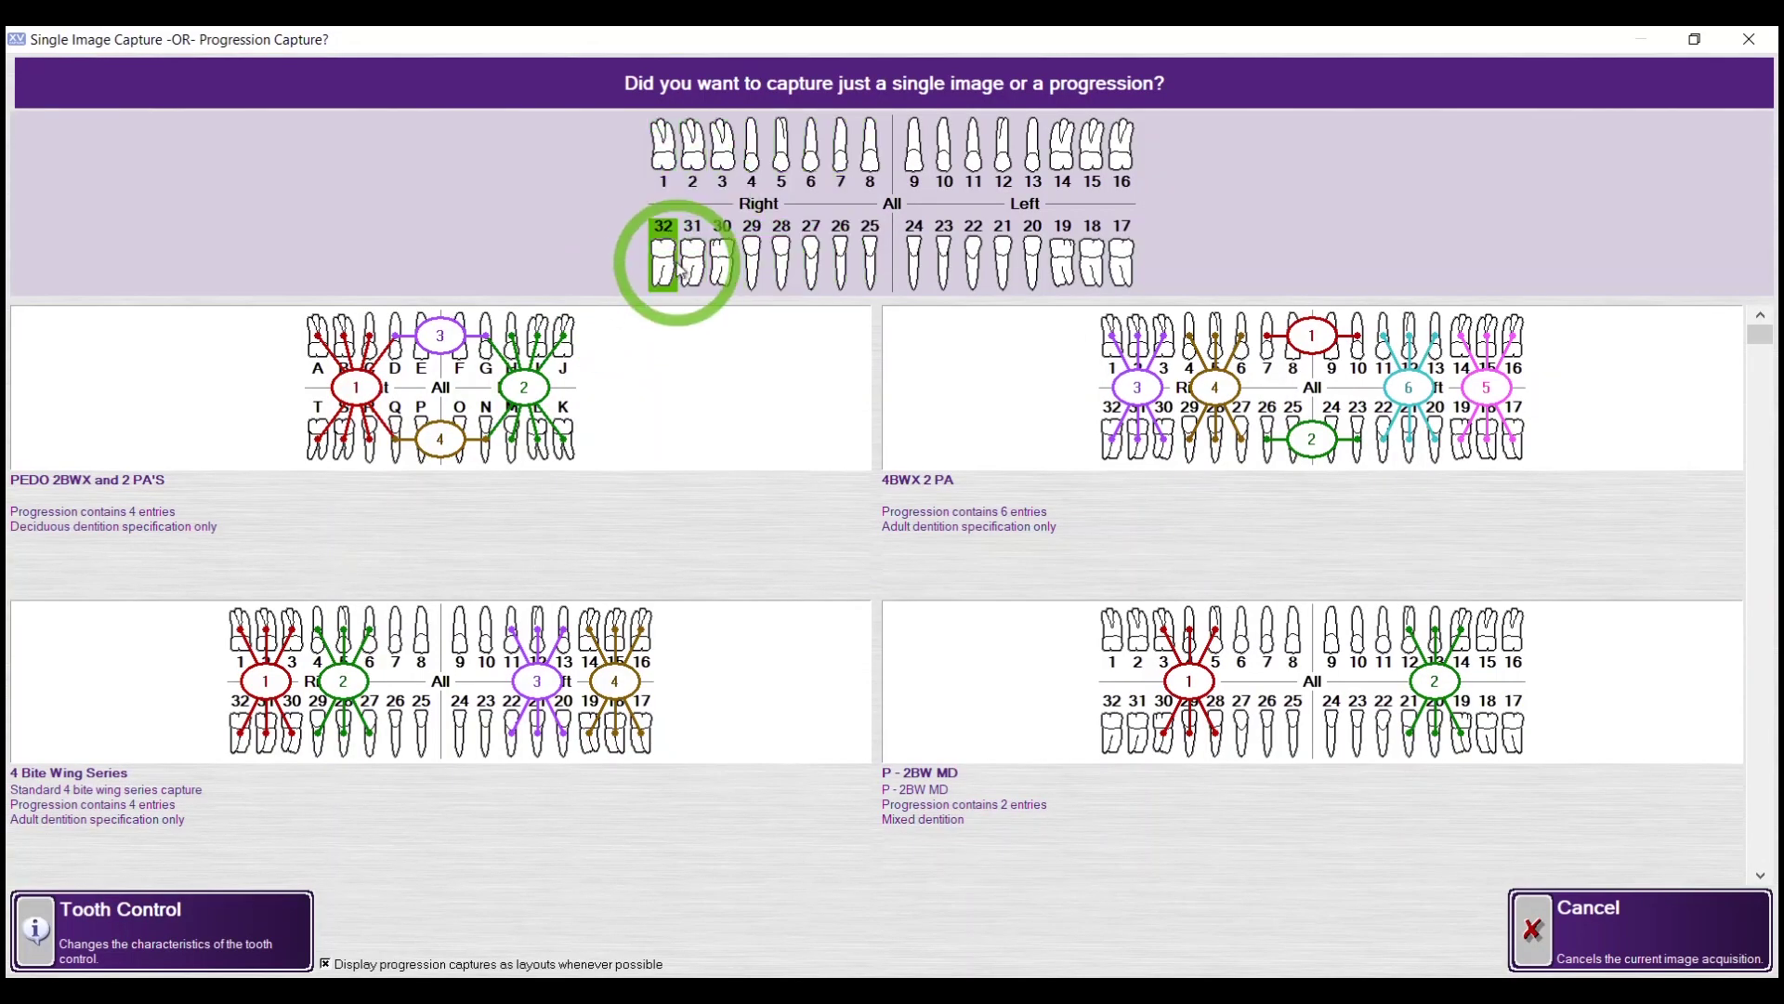
{"action": "left_click_drag", "start_coordinate": [678, 269], "coordinate": [734, 273]}
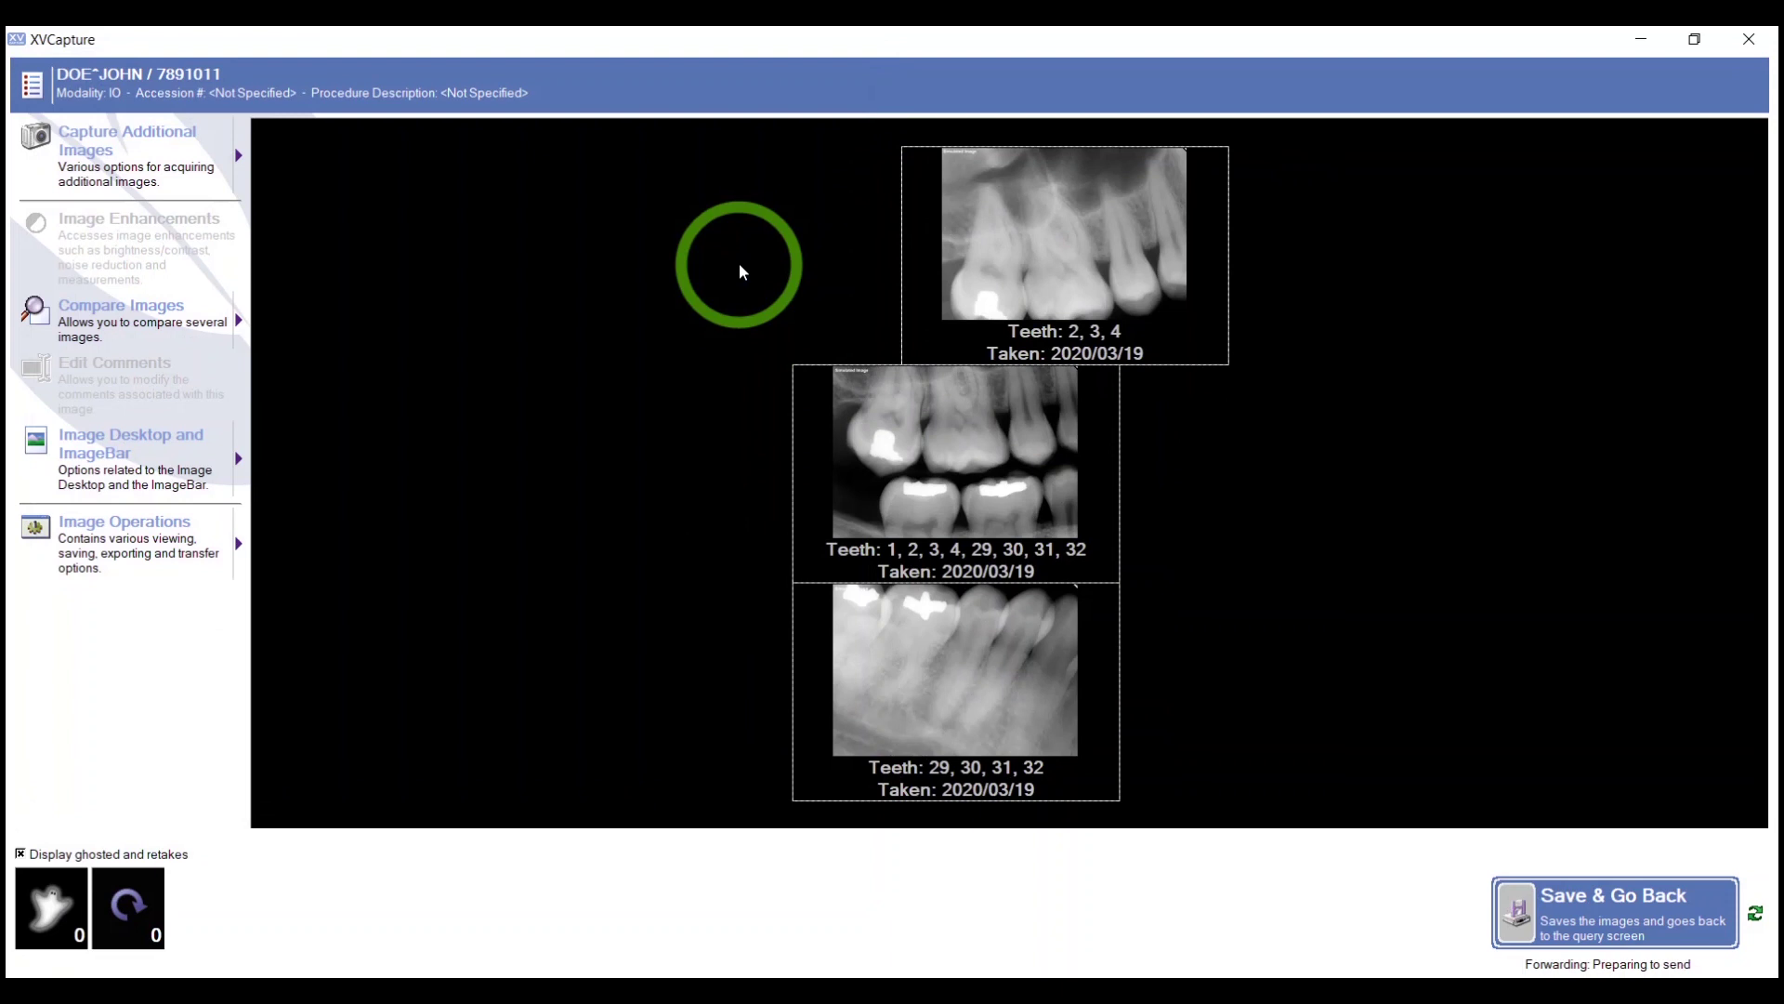
Capture a new study/series with the Intra-oral X-ray modality, covering teeth 2, 3 and 4.
{"action": "left_click", "coordinate": [209, 163]}
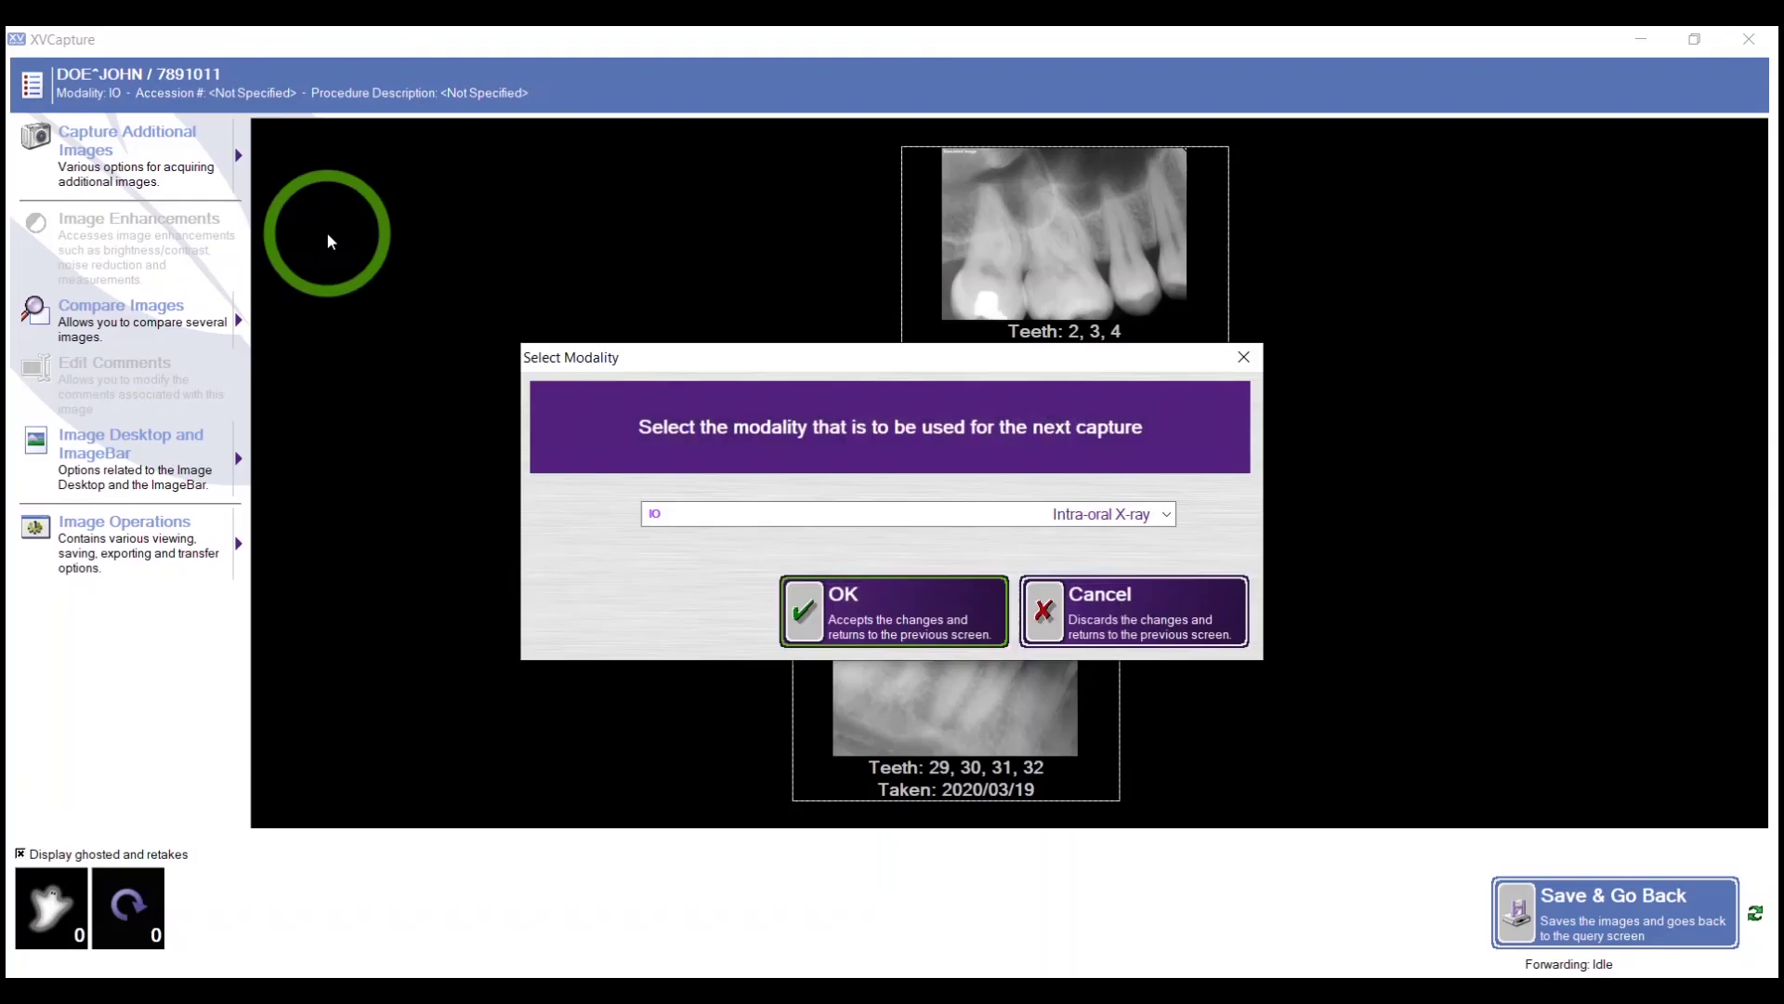
{"action": "left_click", "coordinate": [884, 601]}
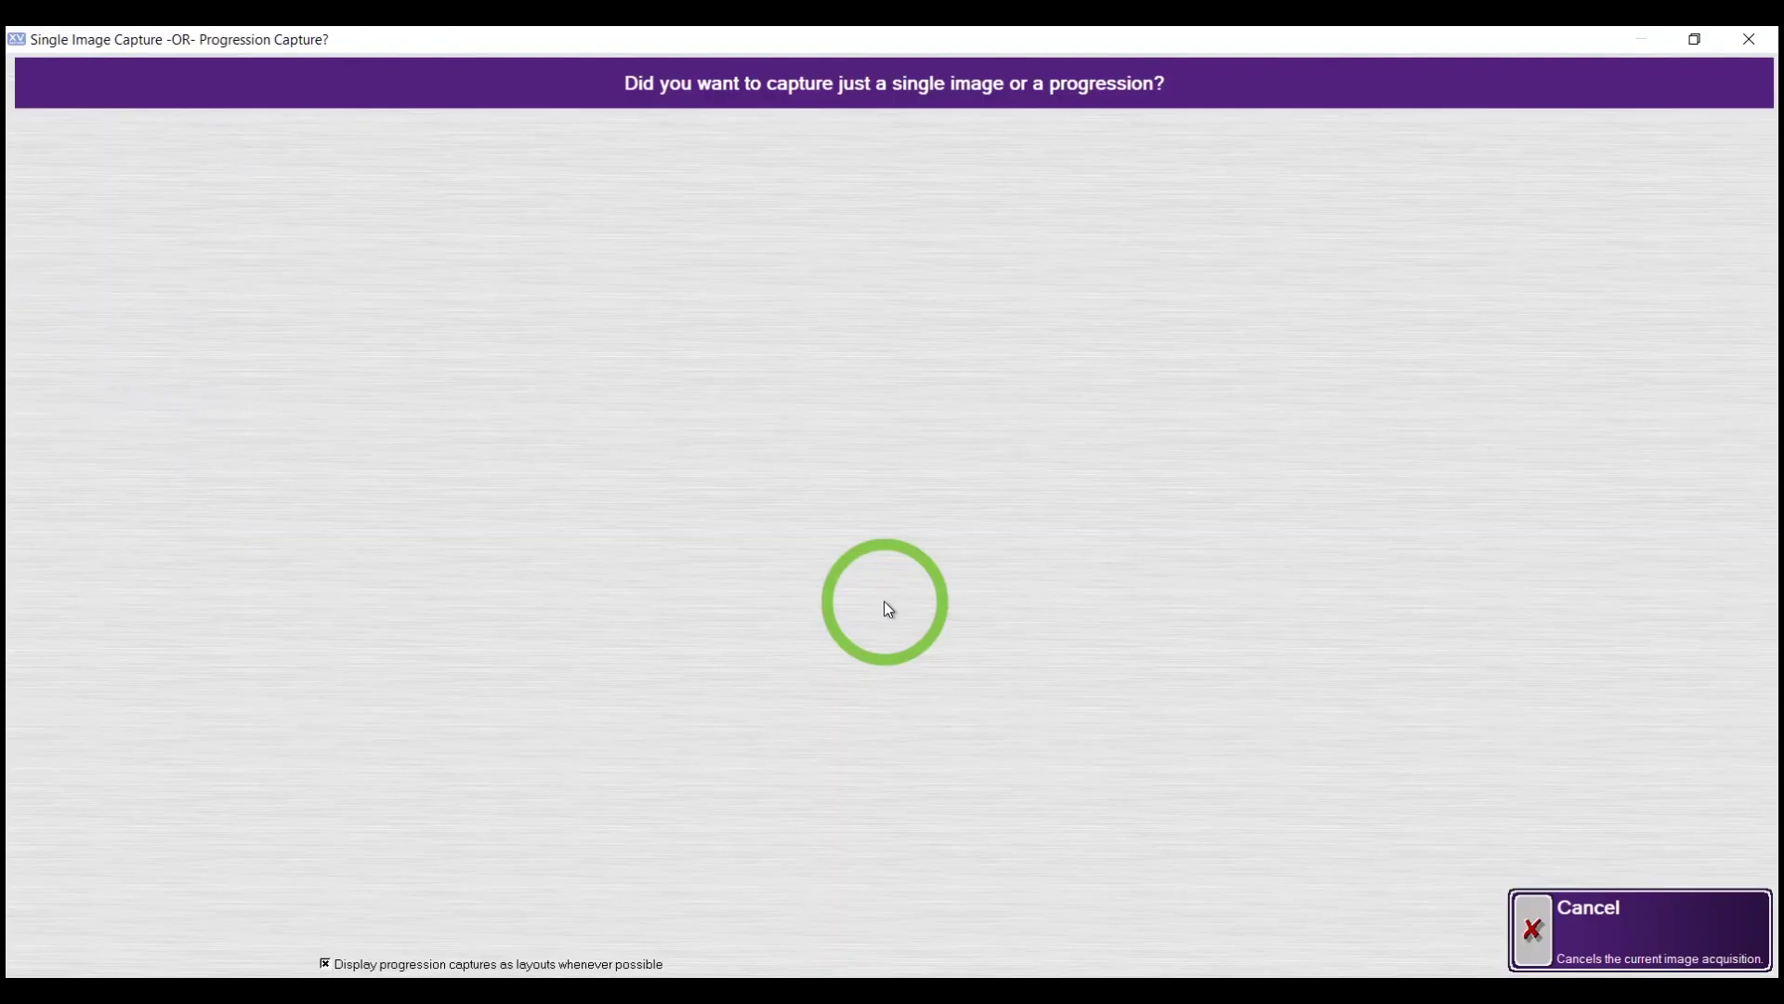
{"action": "left_click", "coordinate": [693, 164]}
{"action": "left_click_drag", "start_coordinate": [693, 164], "coordinate": [749, 162]}
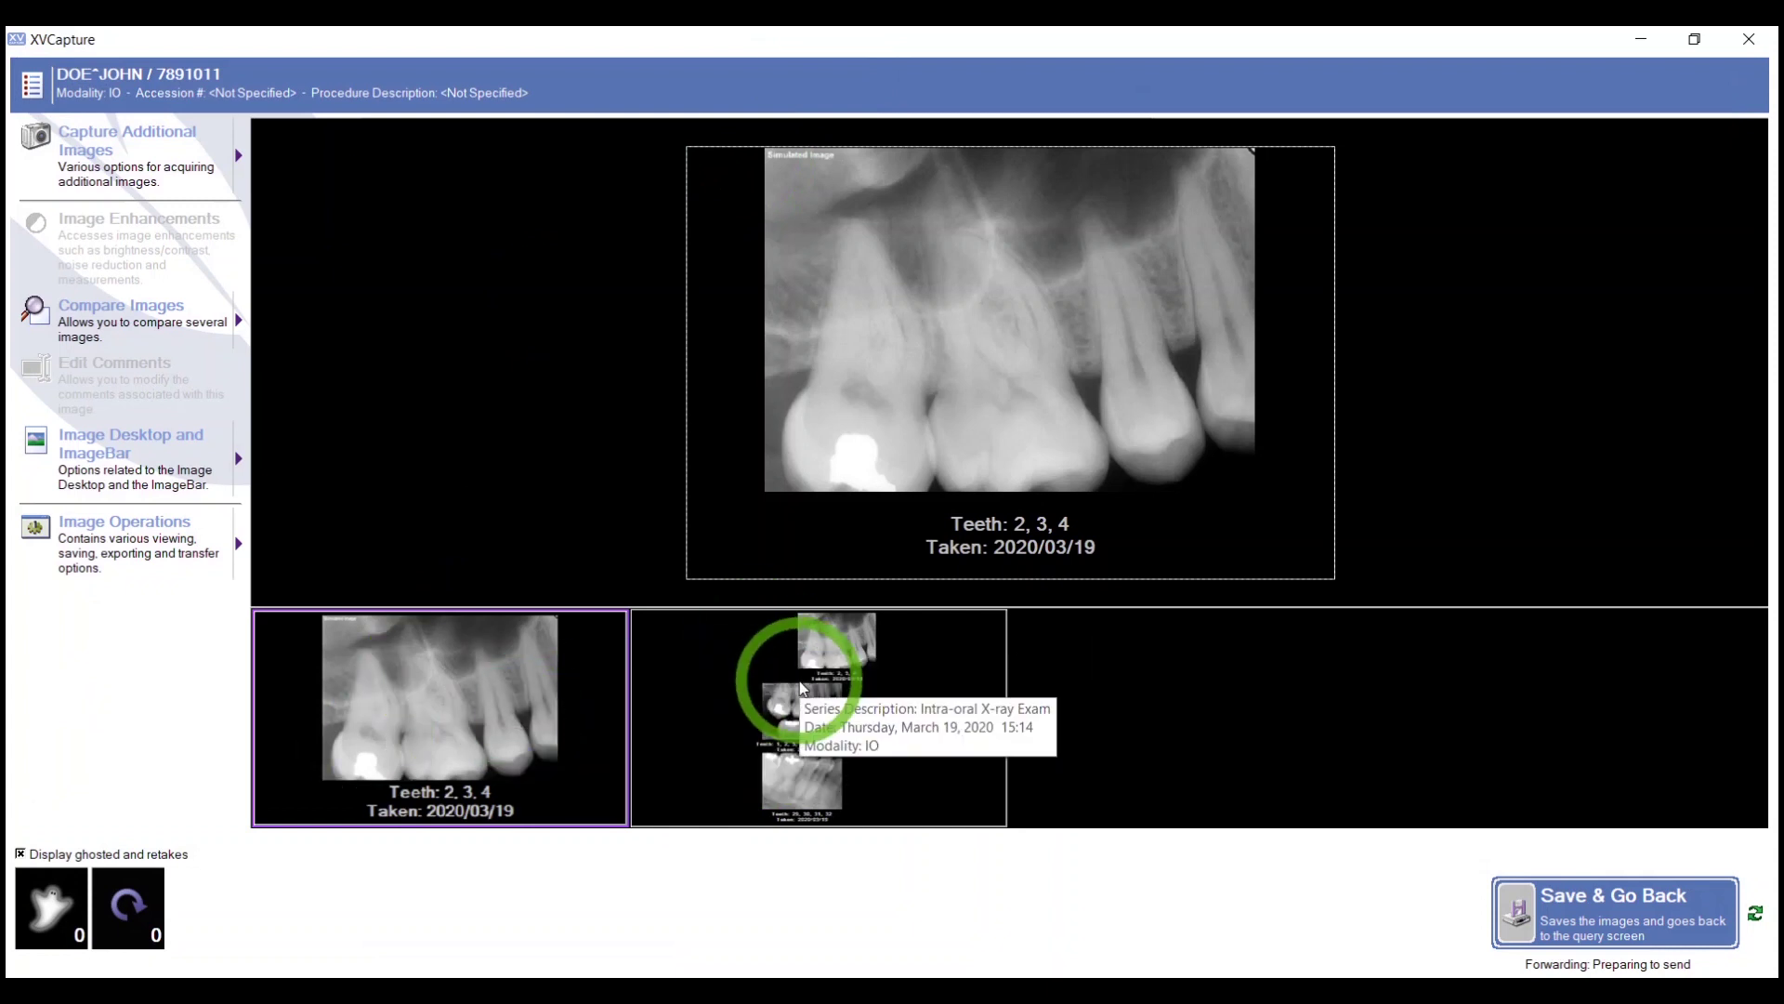
Review the available capture scripts for a new study/series and close the list without running one.
{"action": "left_click", "coordinate": [236, 157]}
{"action": "left_click", "coordinate": [295, 314]}
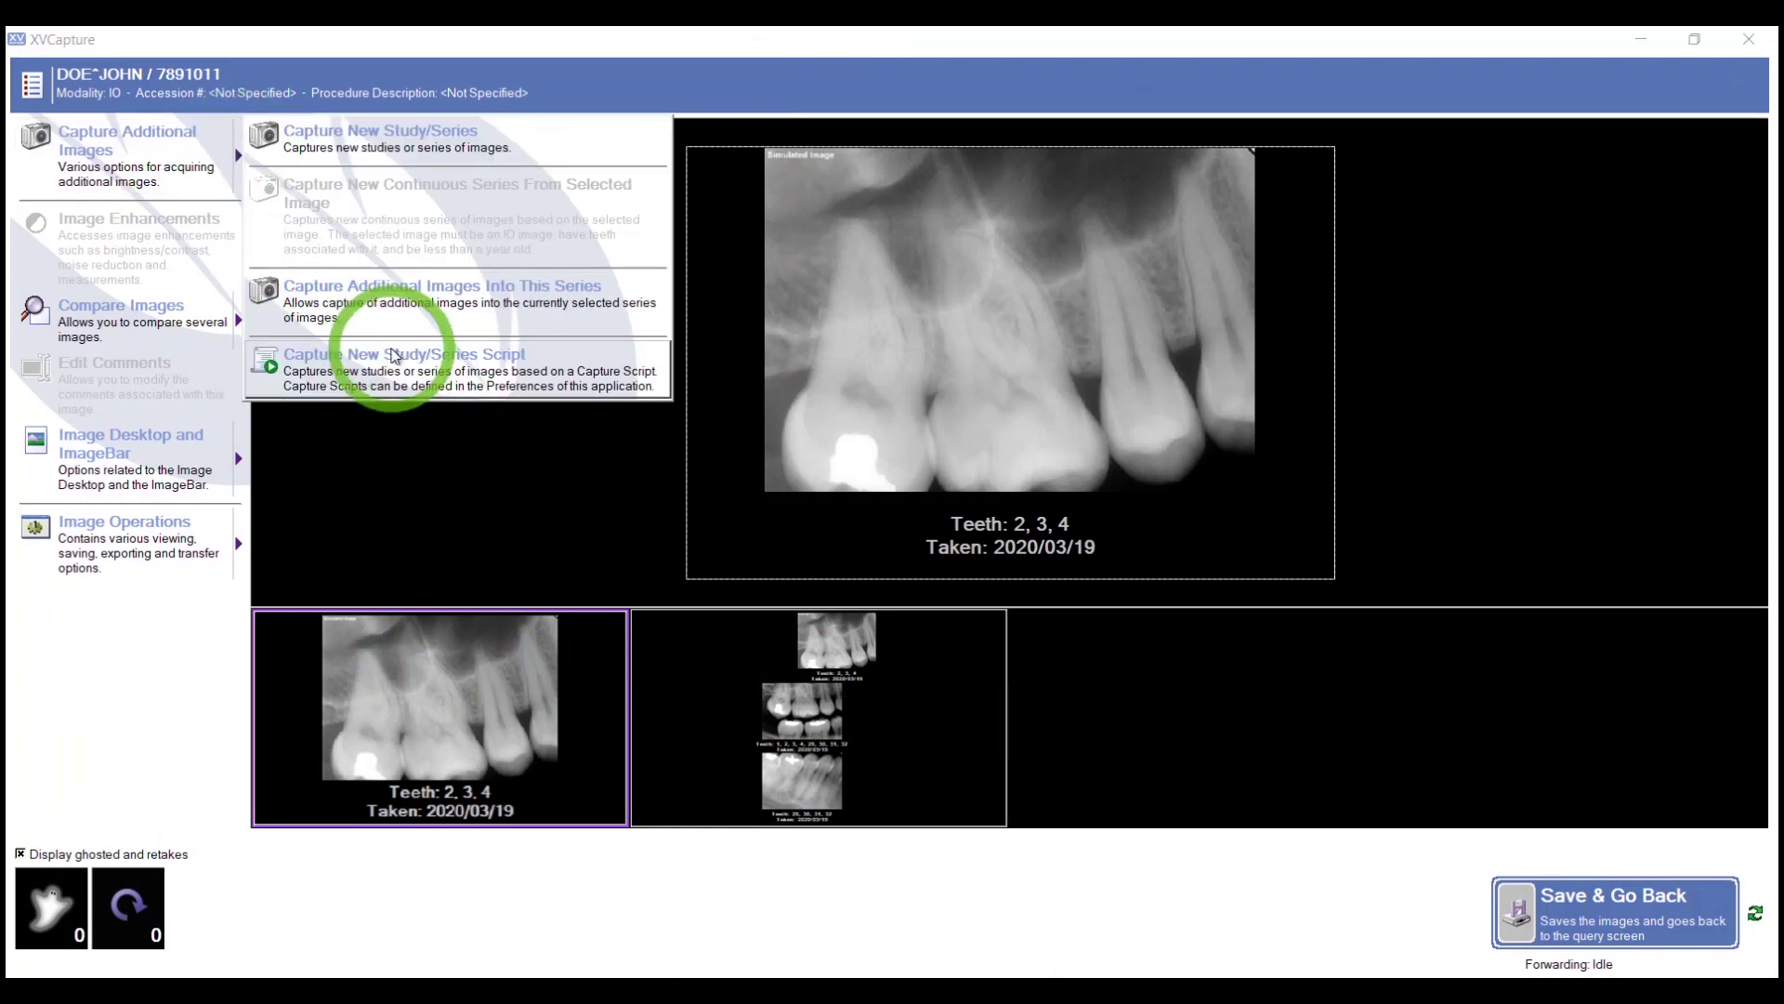
{"action": "left_click", "coordinate": [489, 363]}
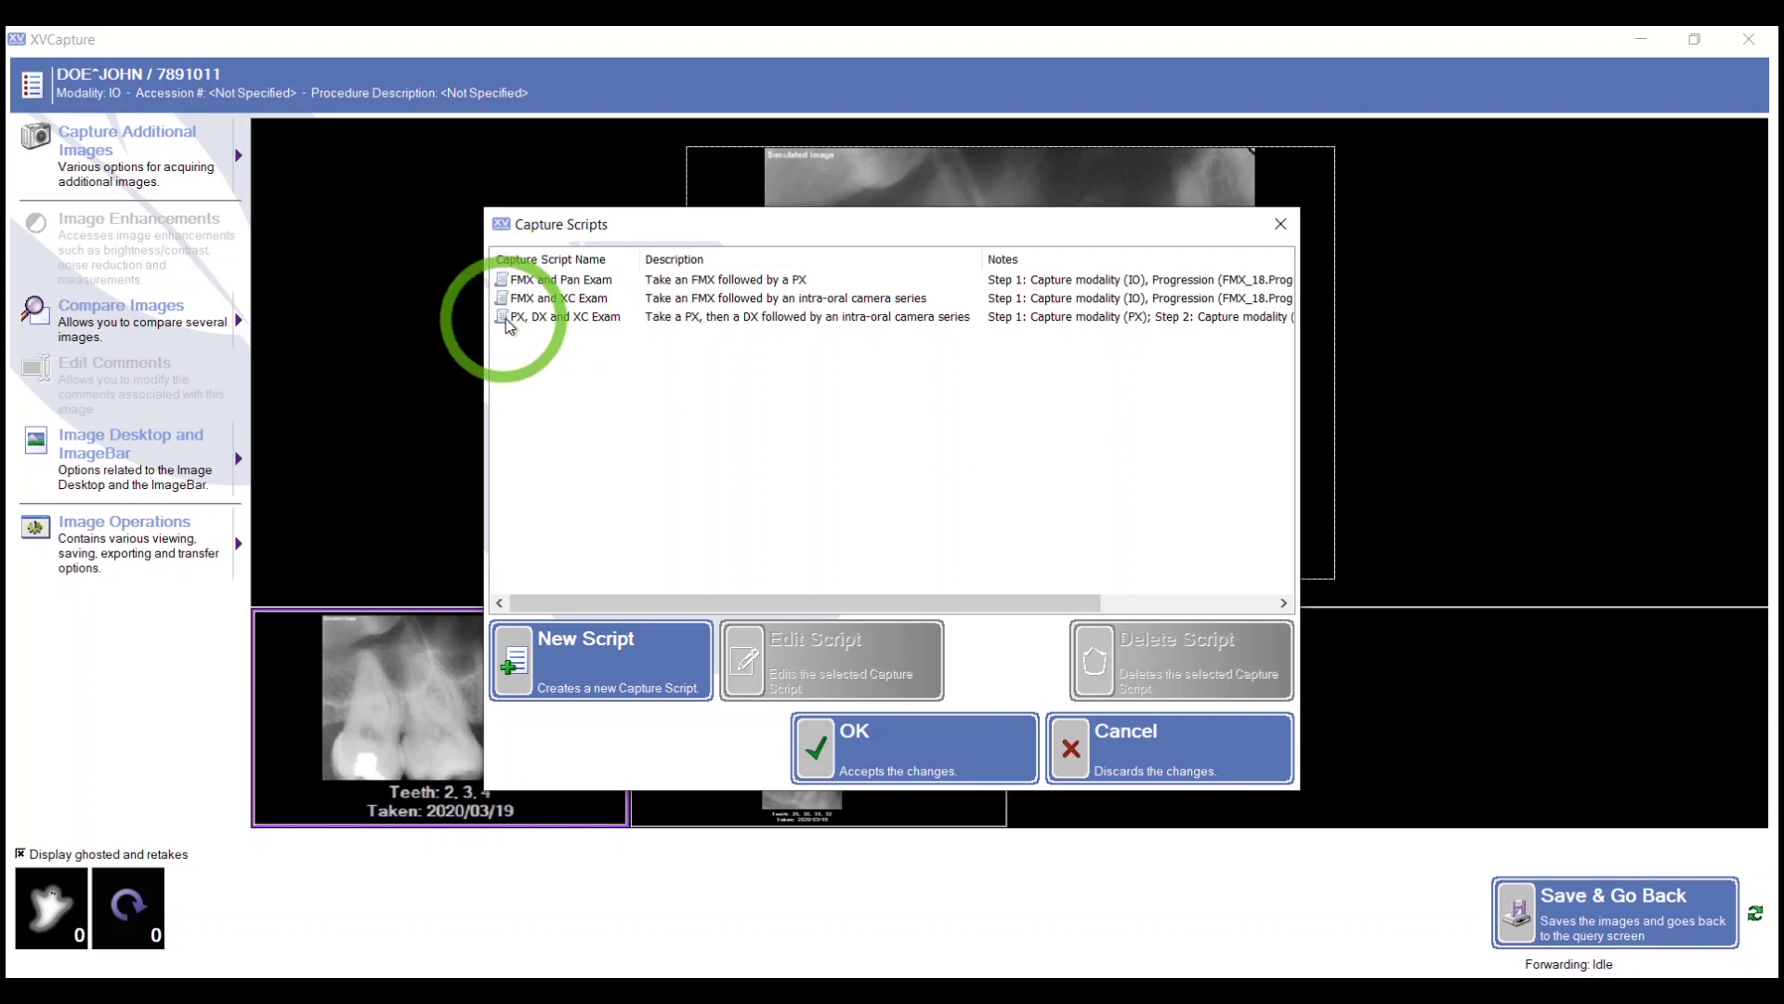
{"action": "left_click", "coordinate": [1173, 749]}
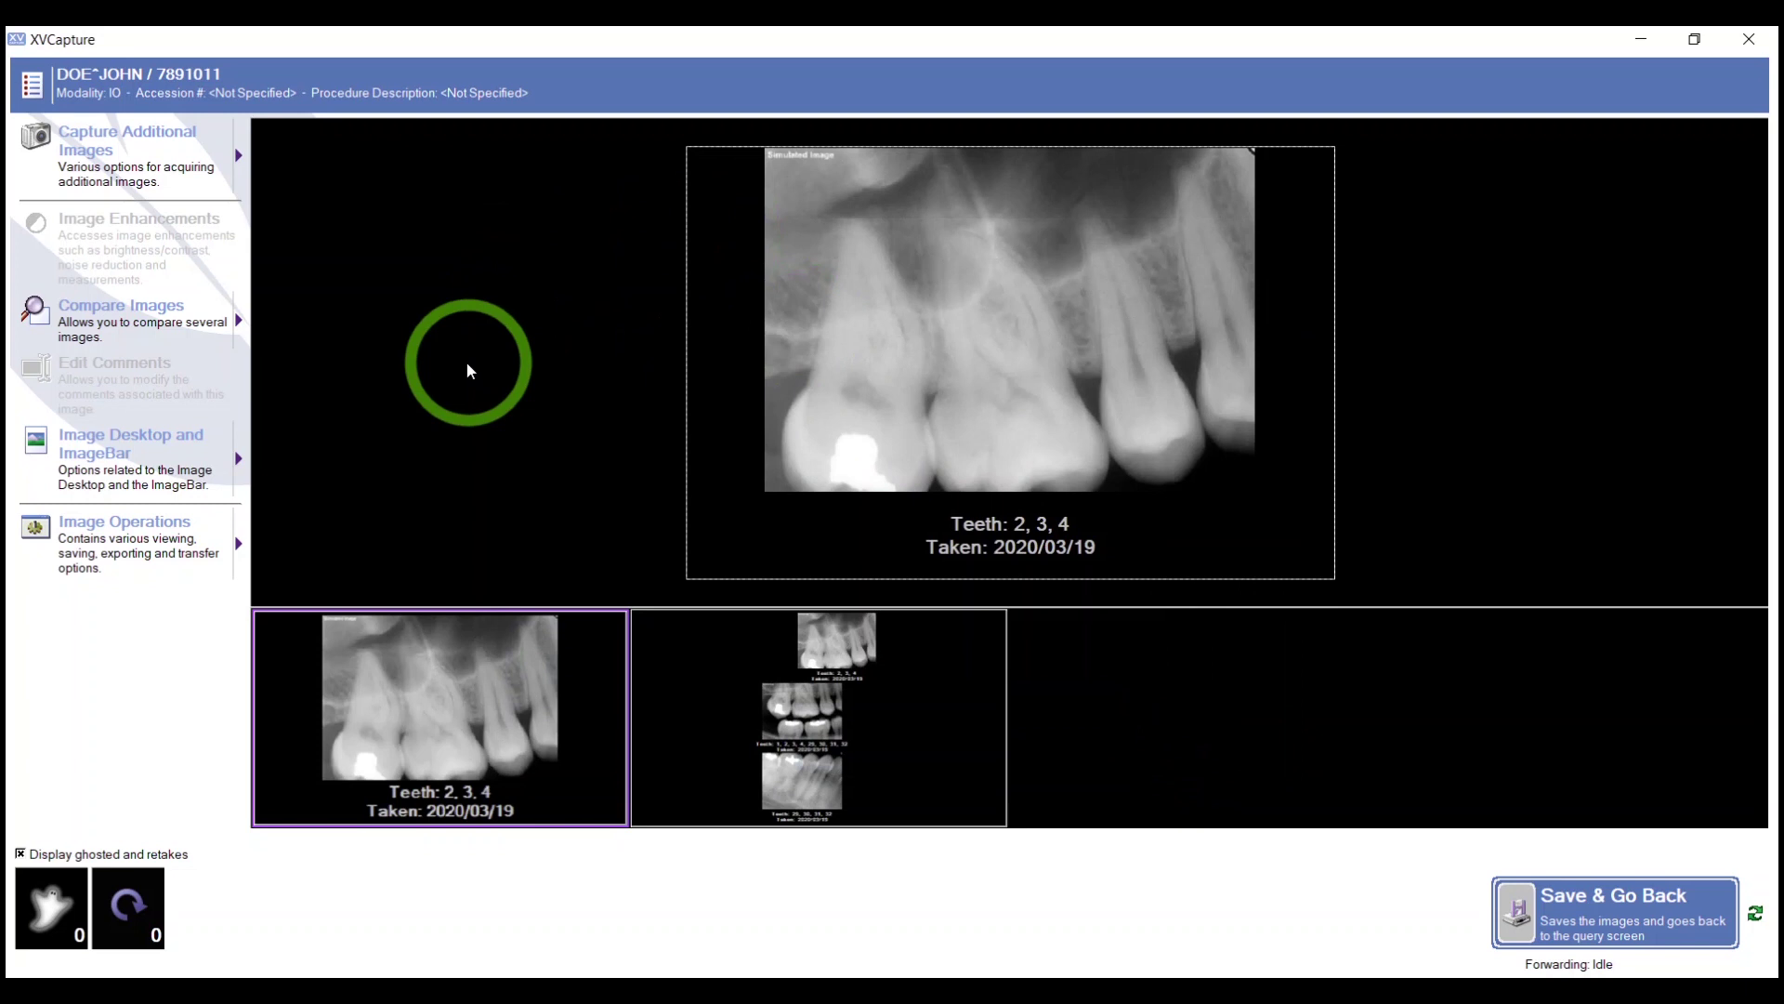